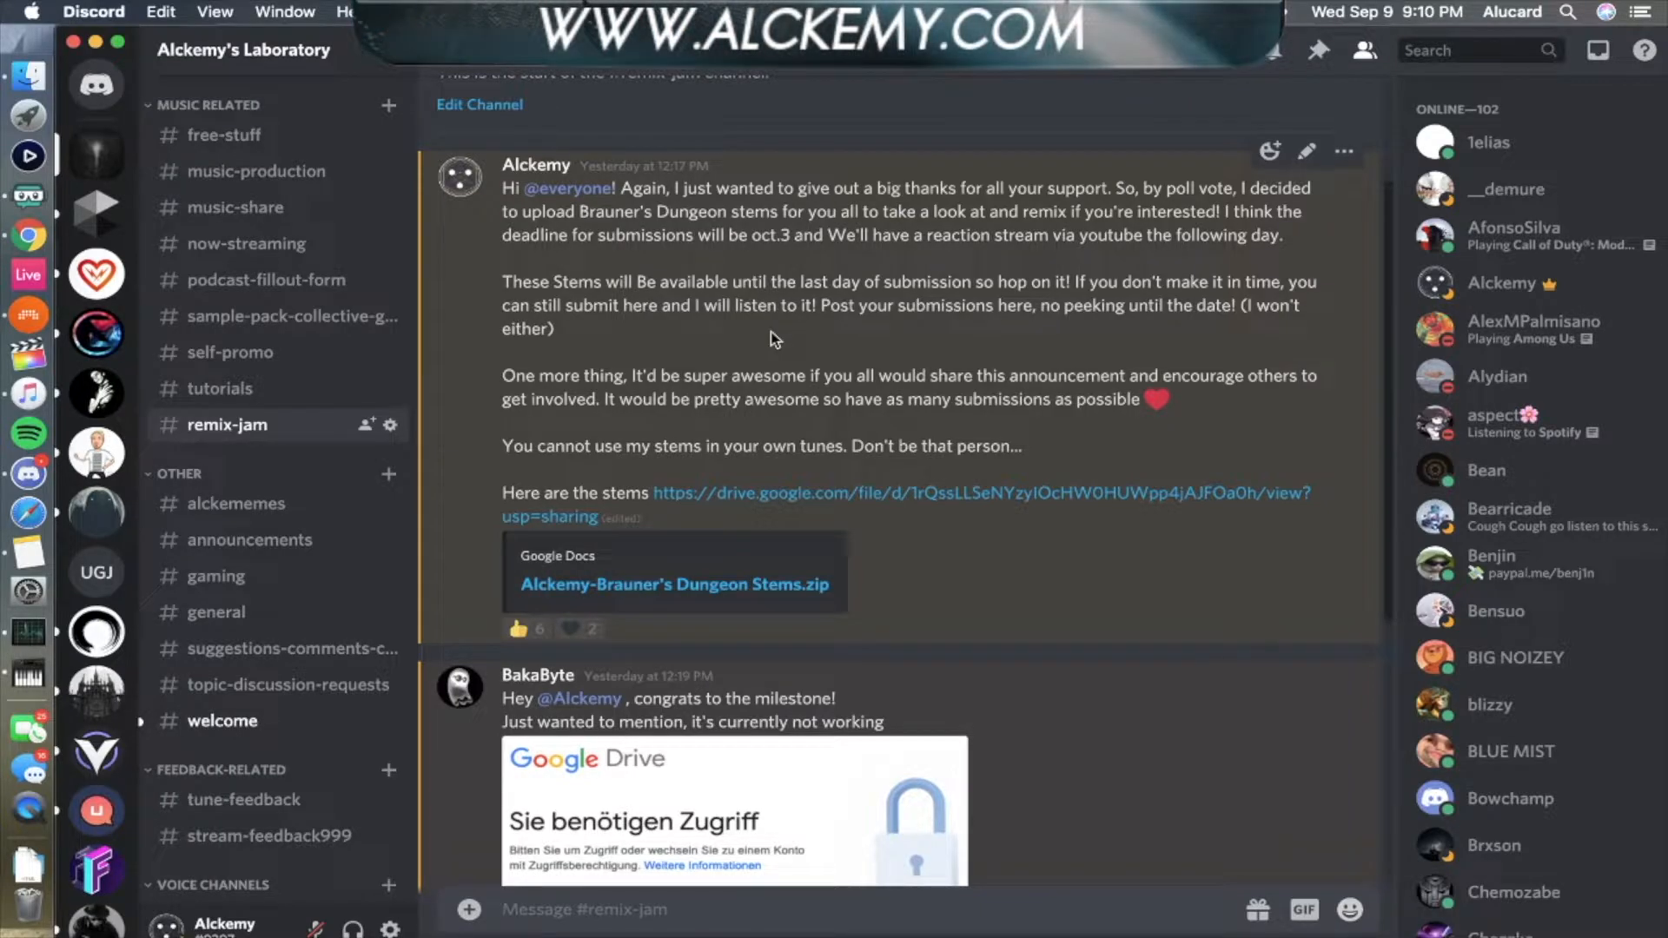
- Minimize Discord, switch to Bitwig Studio and show the device chain of the drum_loop13 track
left_click(97, 43)
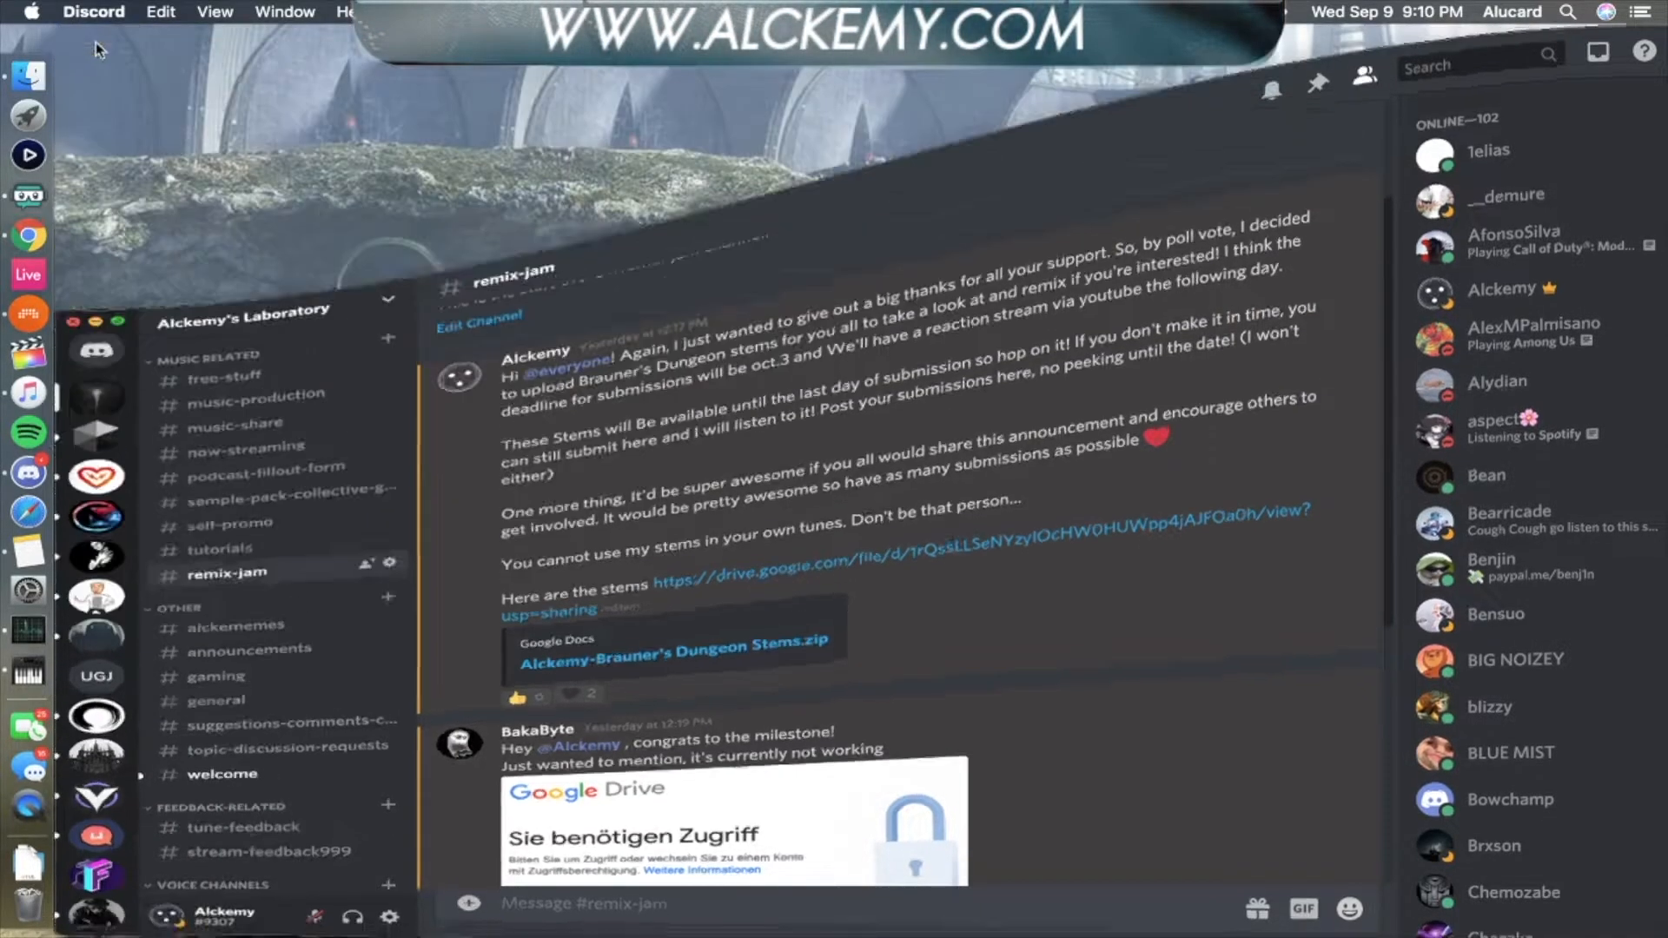
left_click(28, 302)
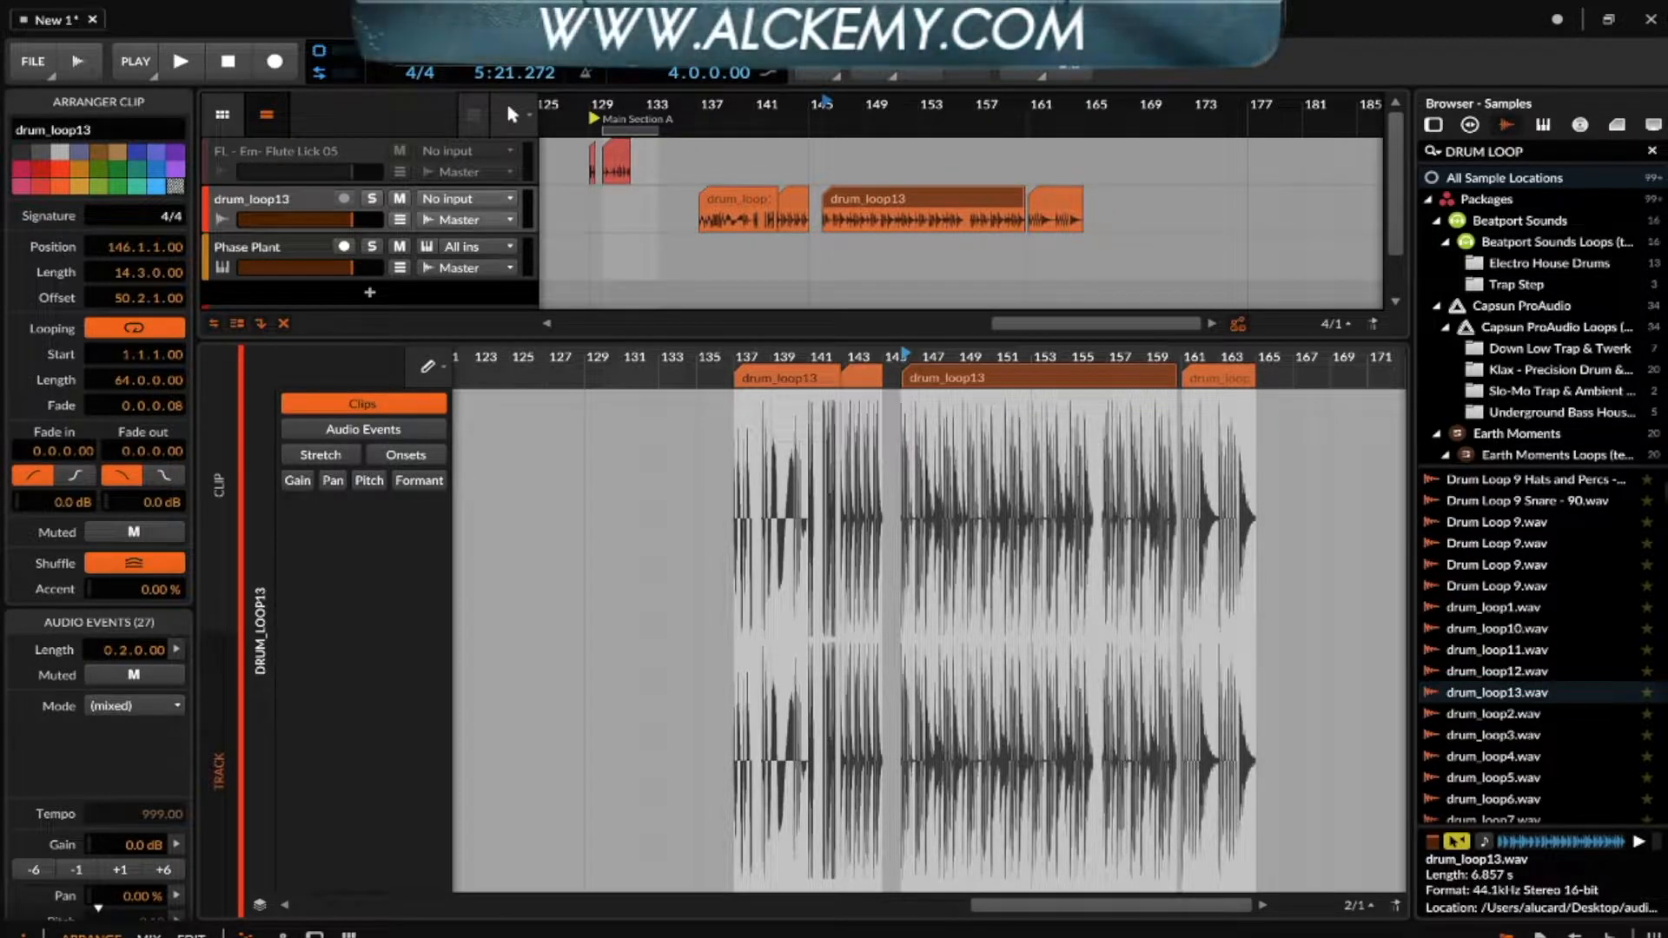
mouse_move(13, 265)
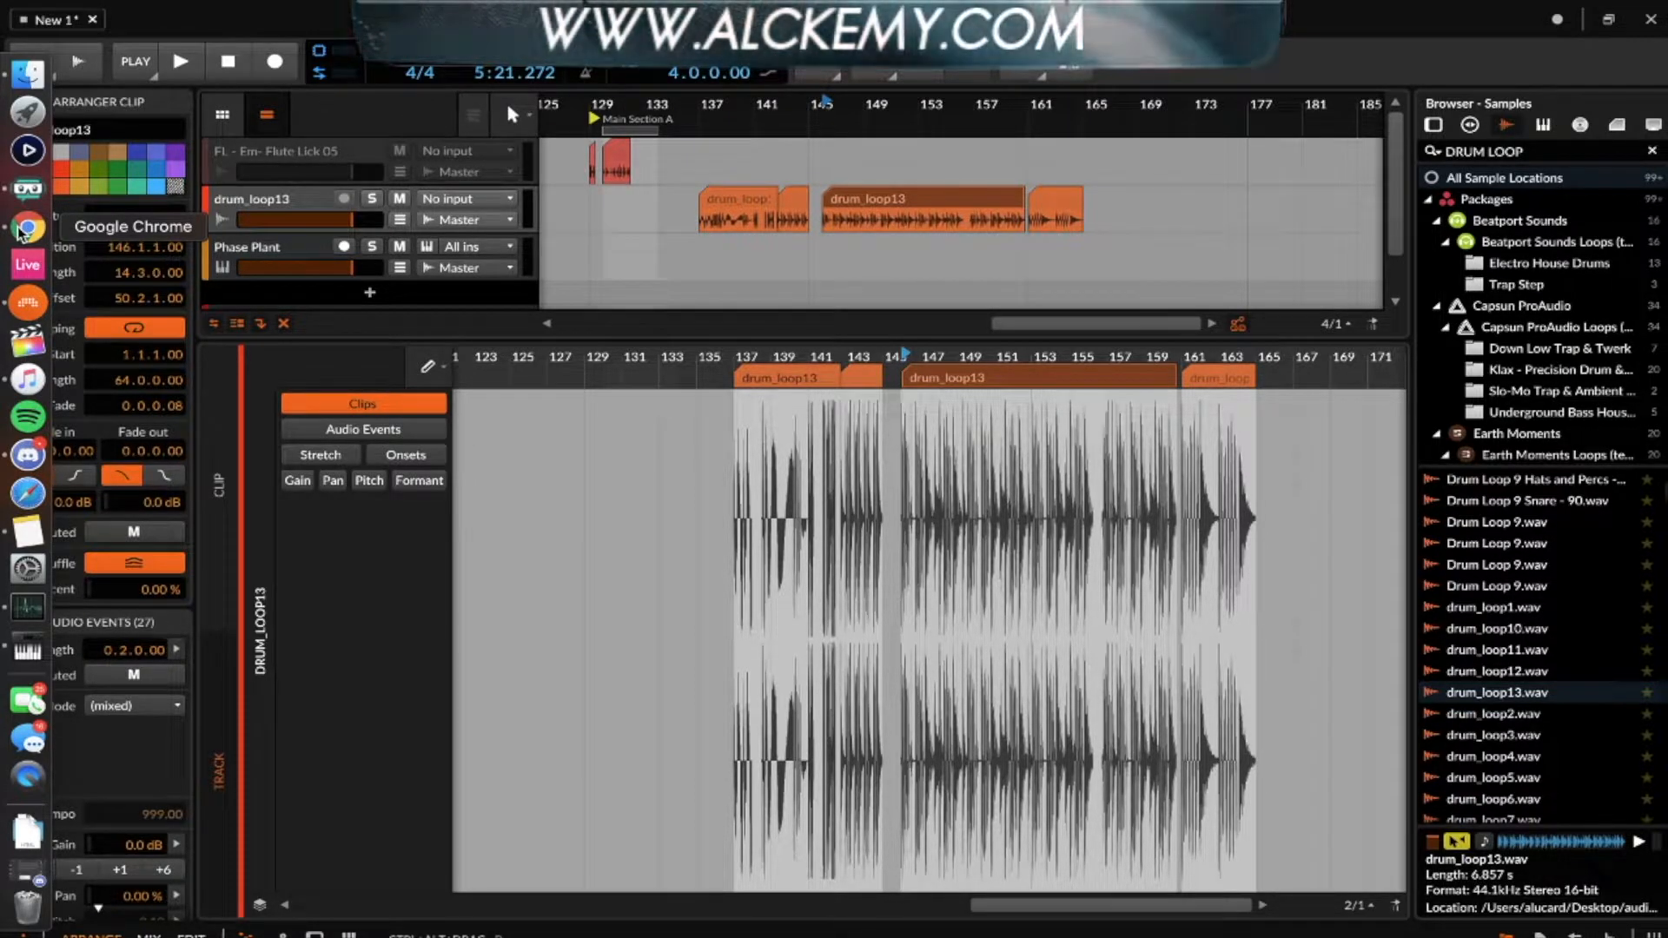
double_click(316, 214)
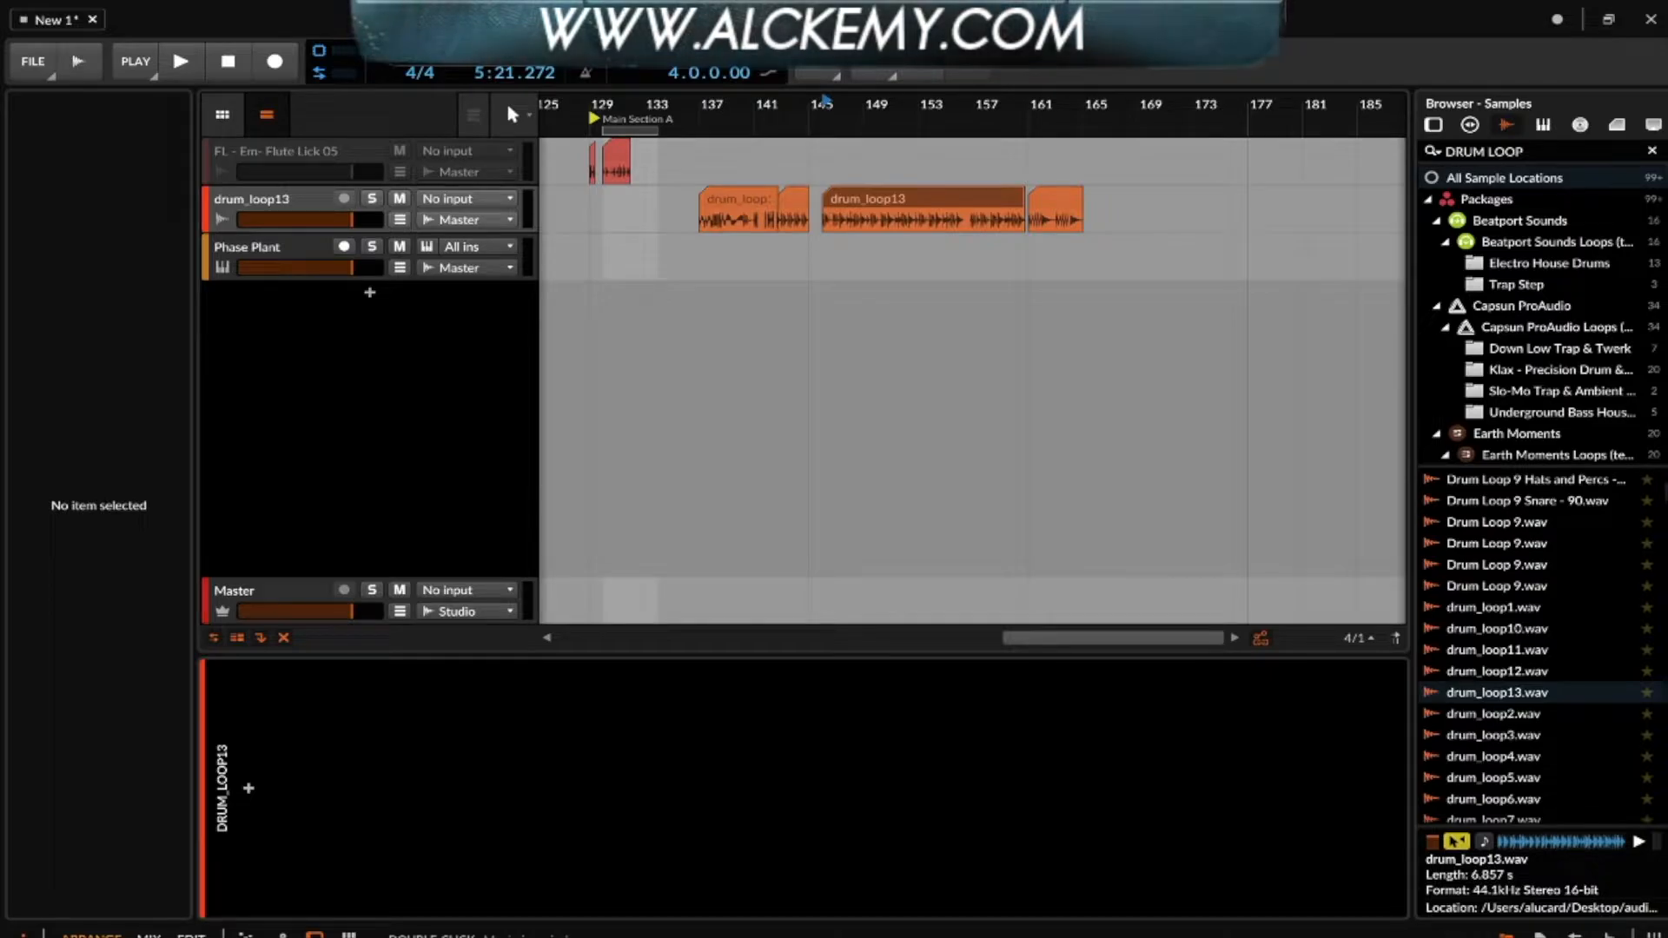
mouse_move(8, 302)
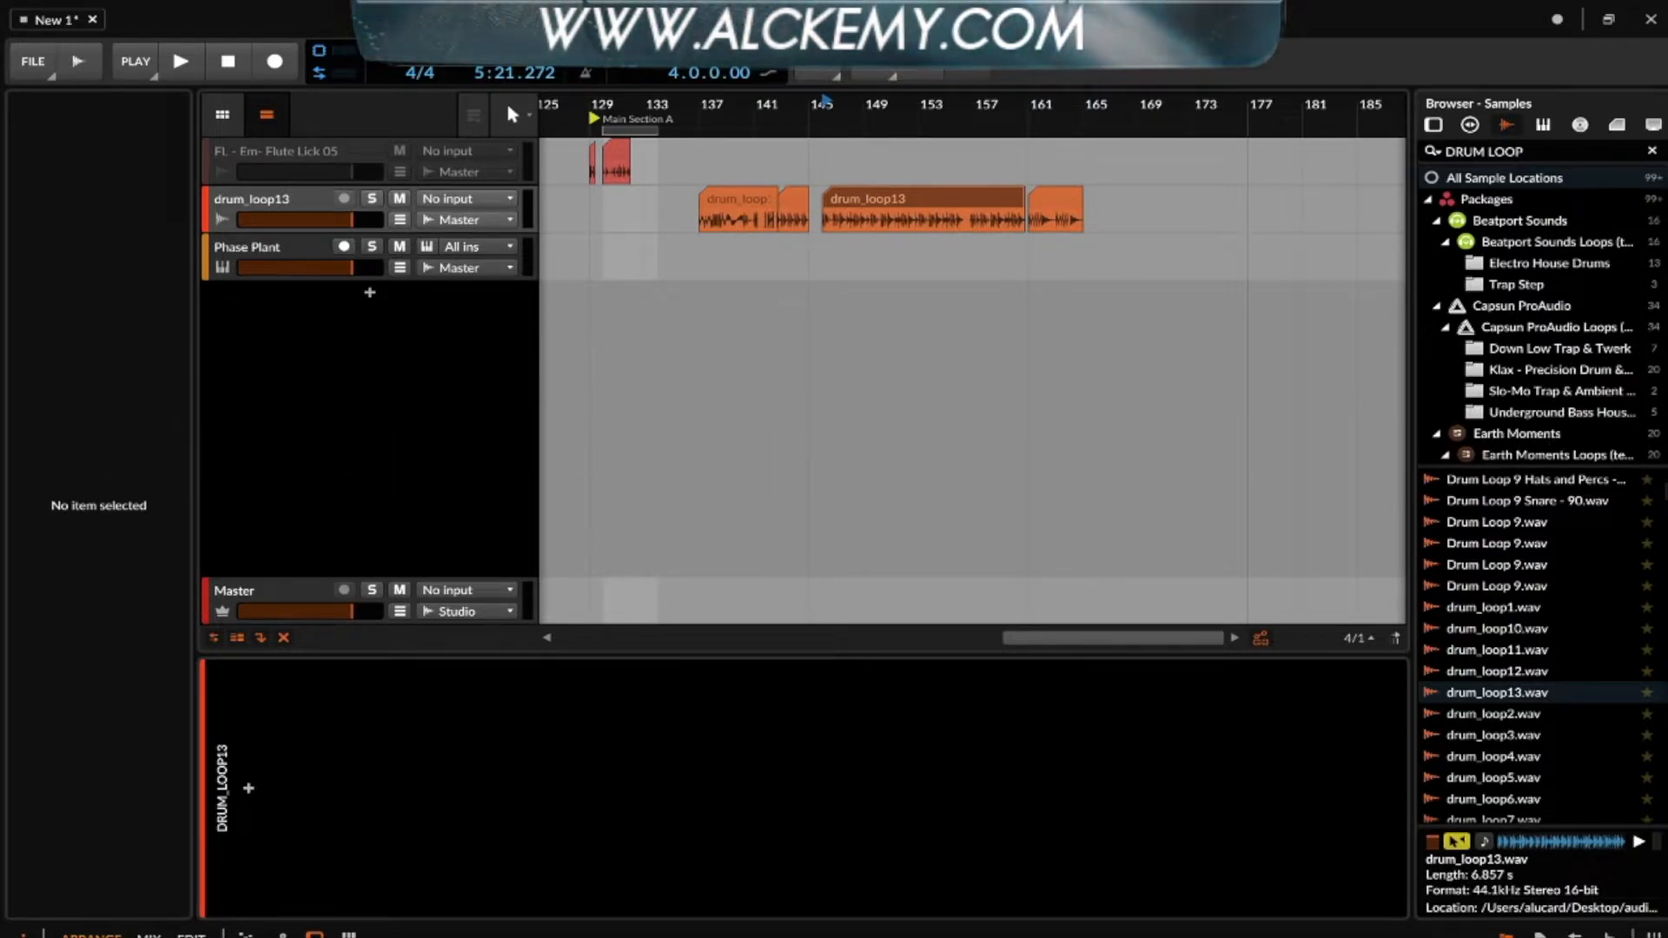
- Show the clip launcher side by side with the arranger timeline
left_click(222, 114)
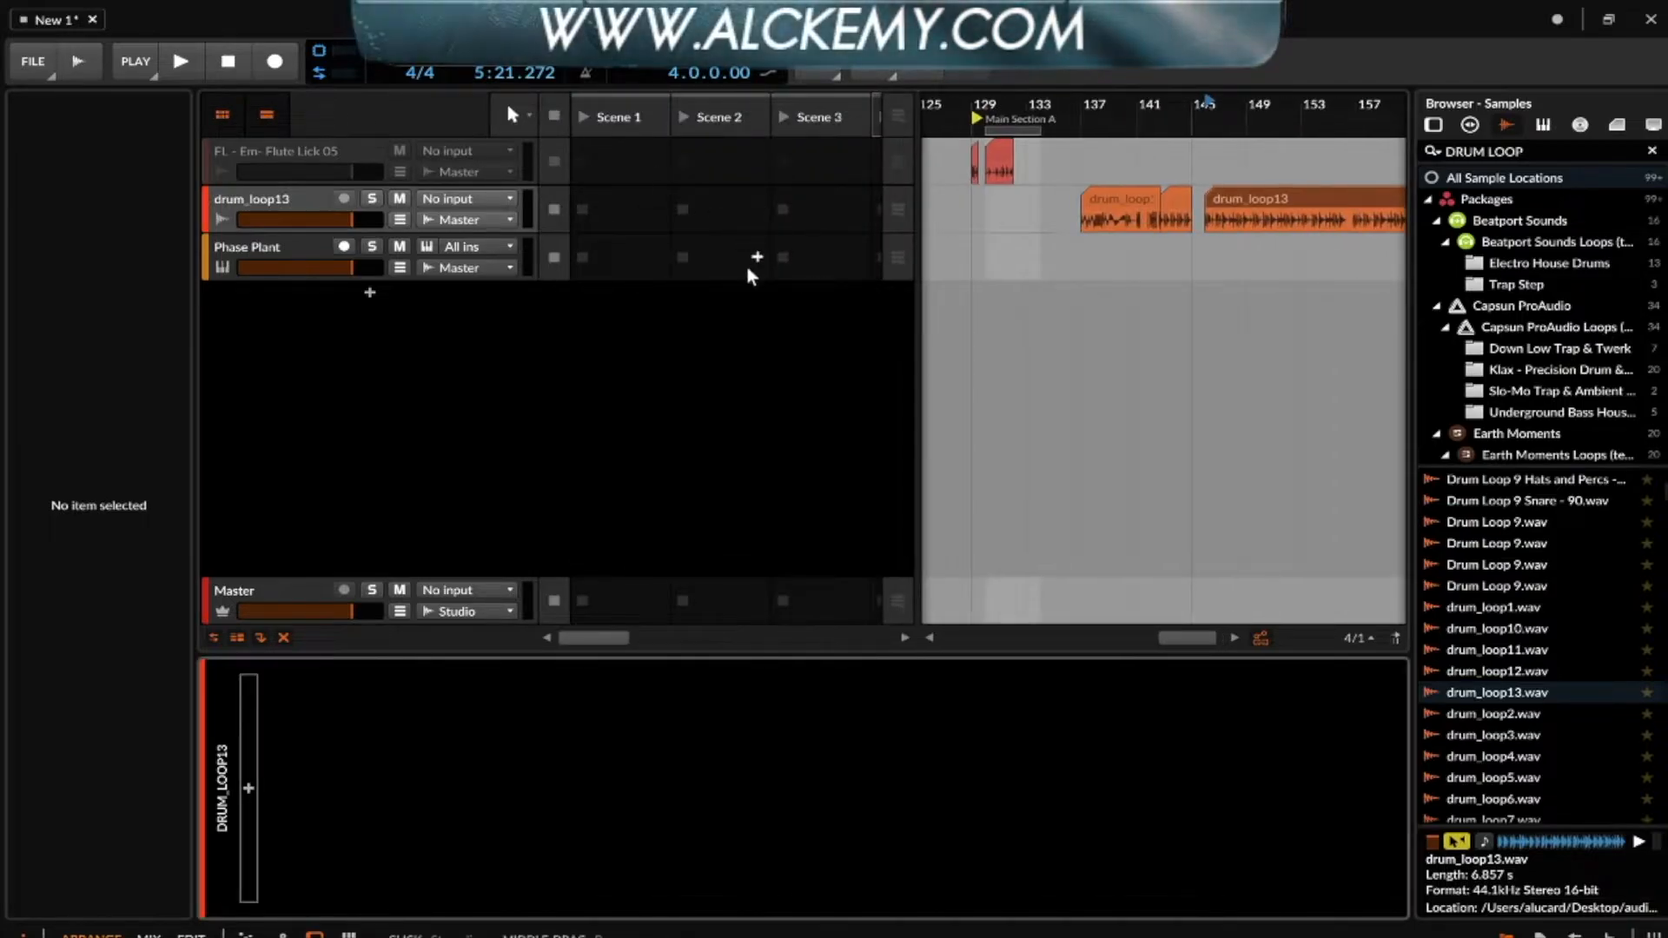
left_click(267, 115)
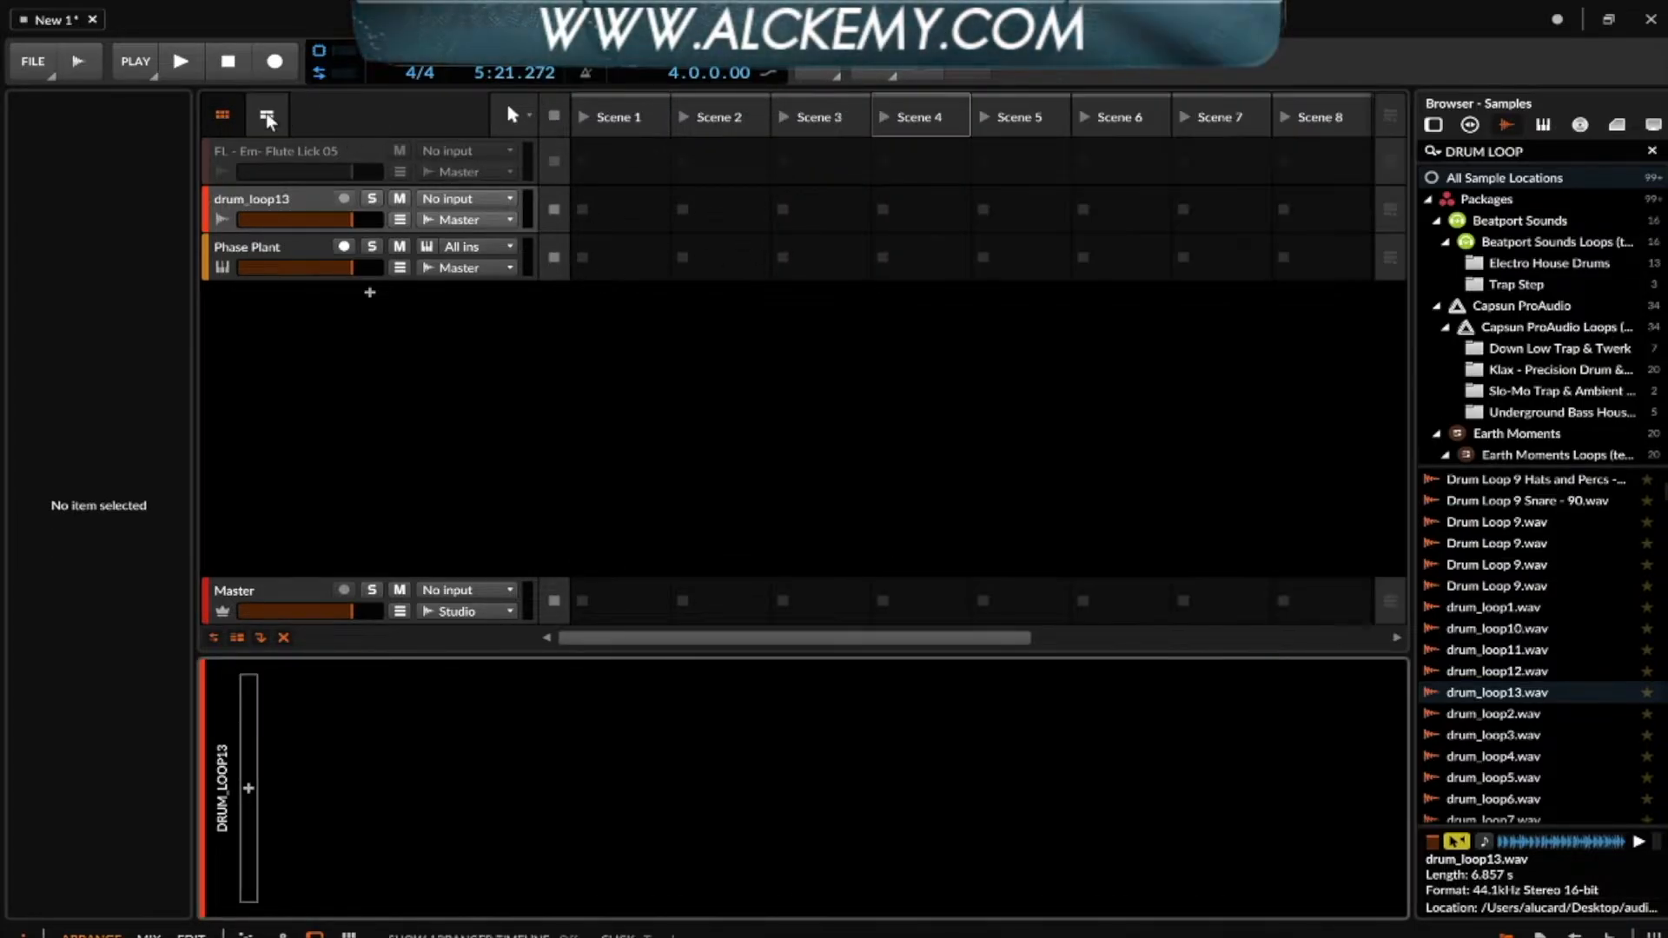
left_click(273, 115)
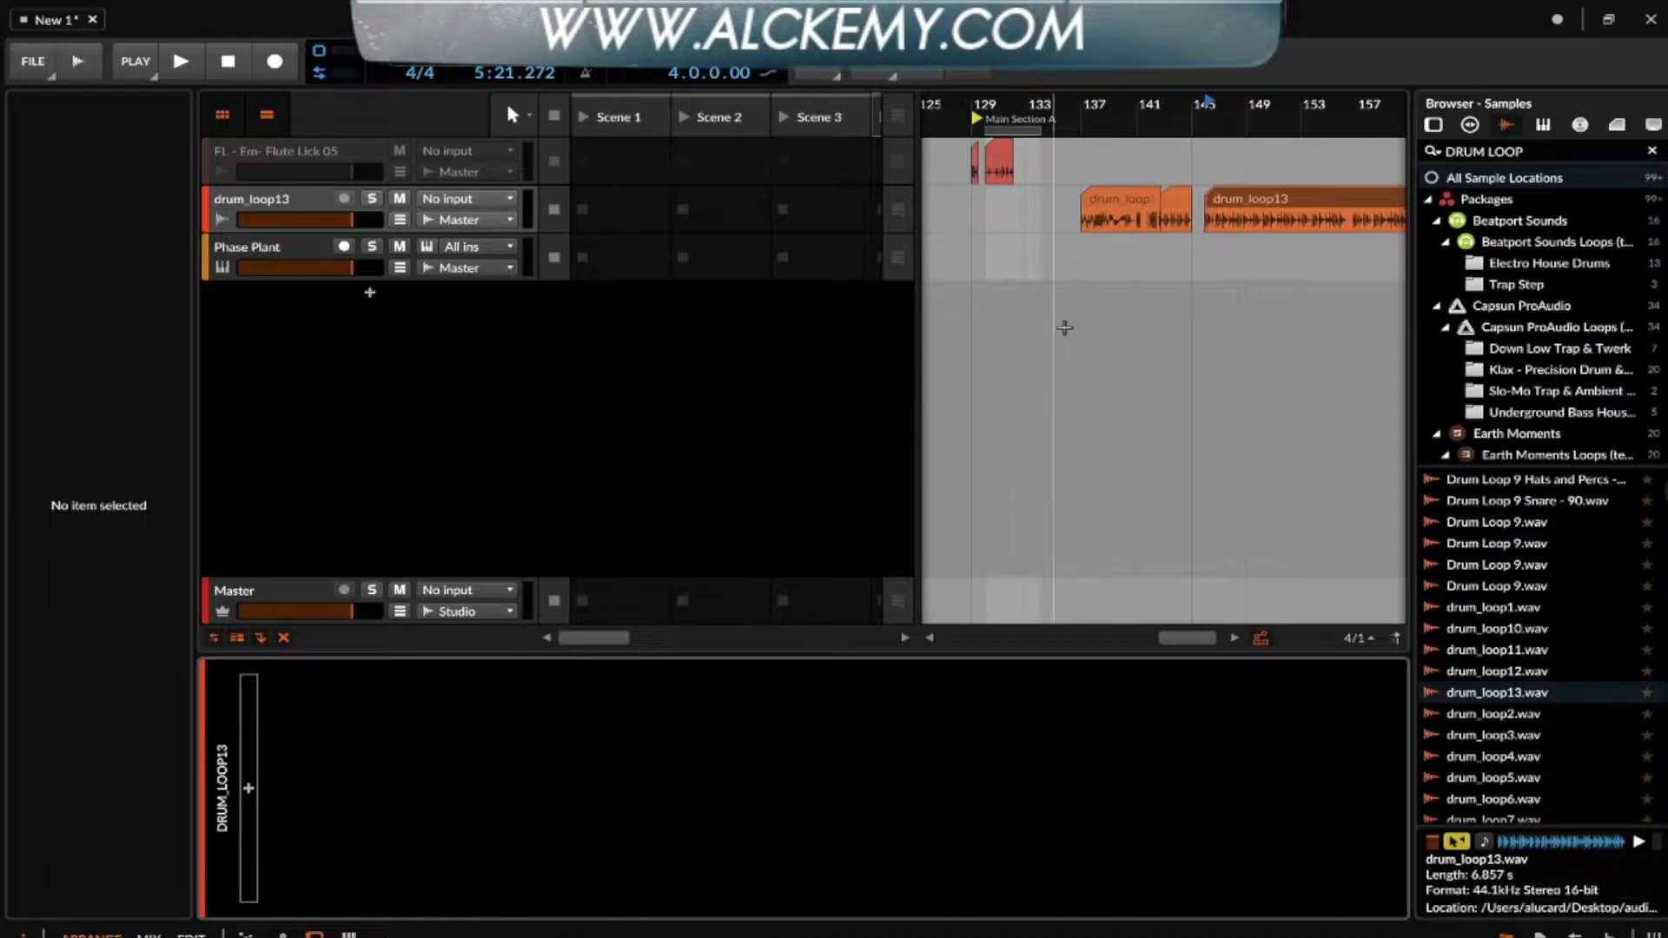
left_click(227, 107)
left_click(264, 110)
left_click(264, 110)
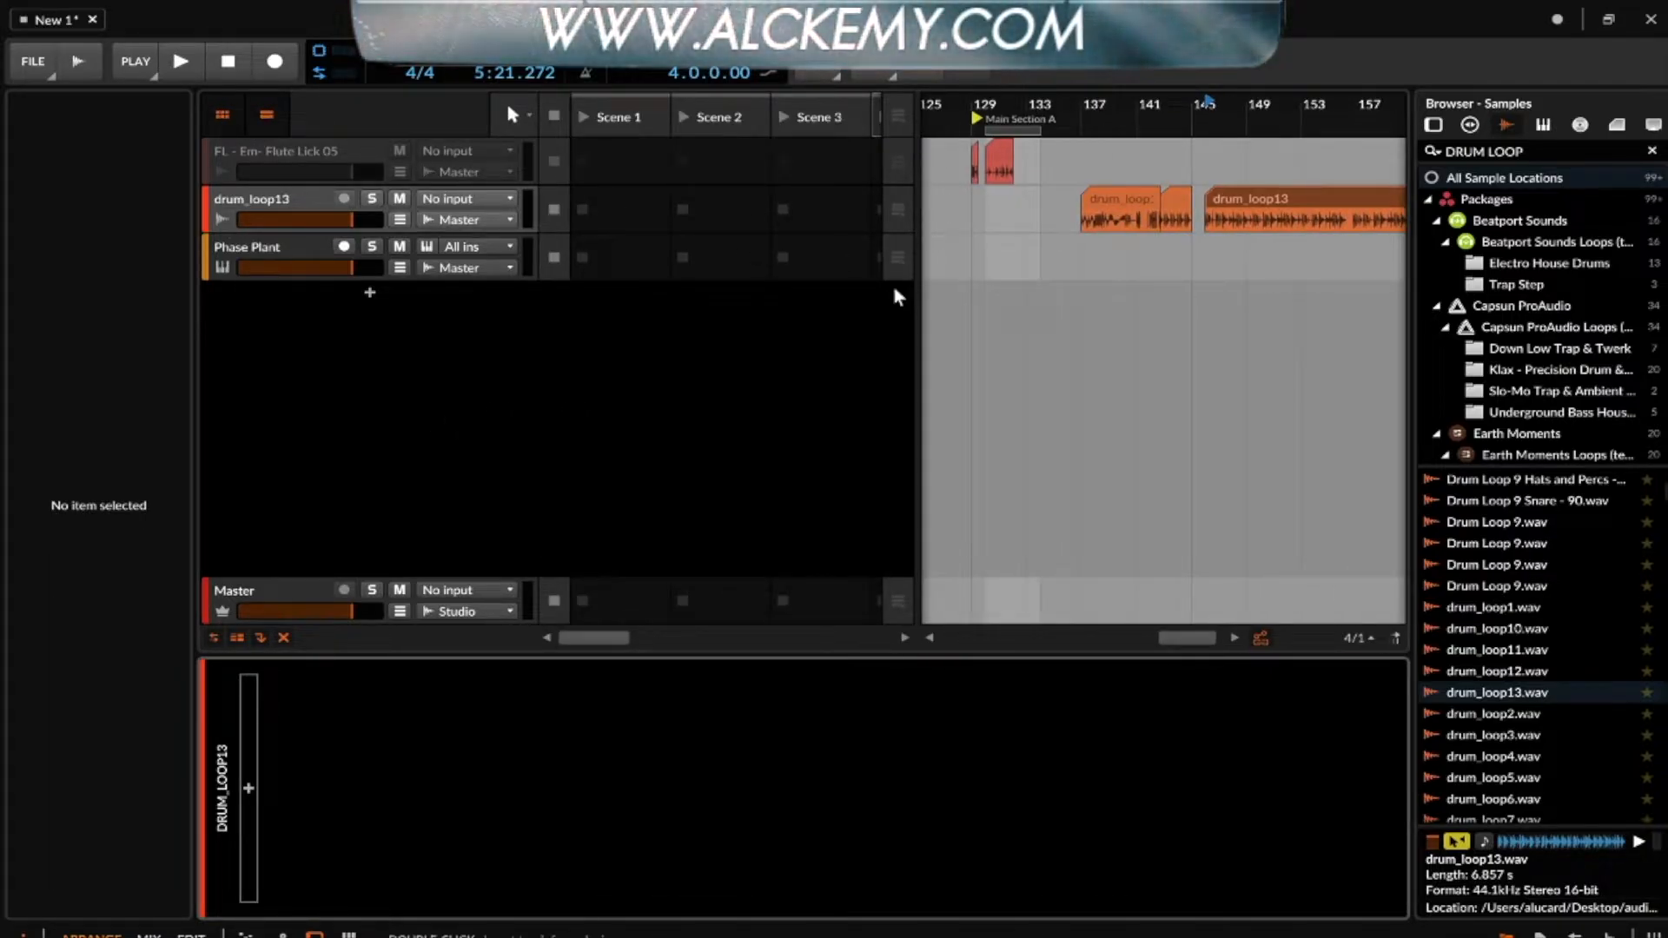
- Open the drum_loop13 clip at bar 137 in the audio editor and examine its waveform at different zoom levels
double_click(1103, 198)
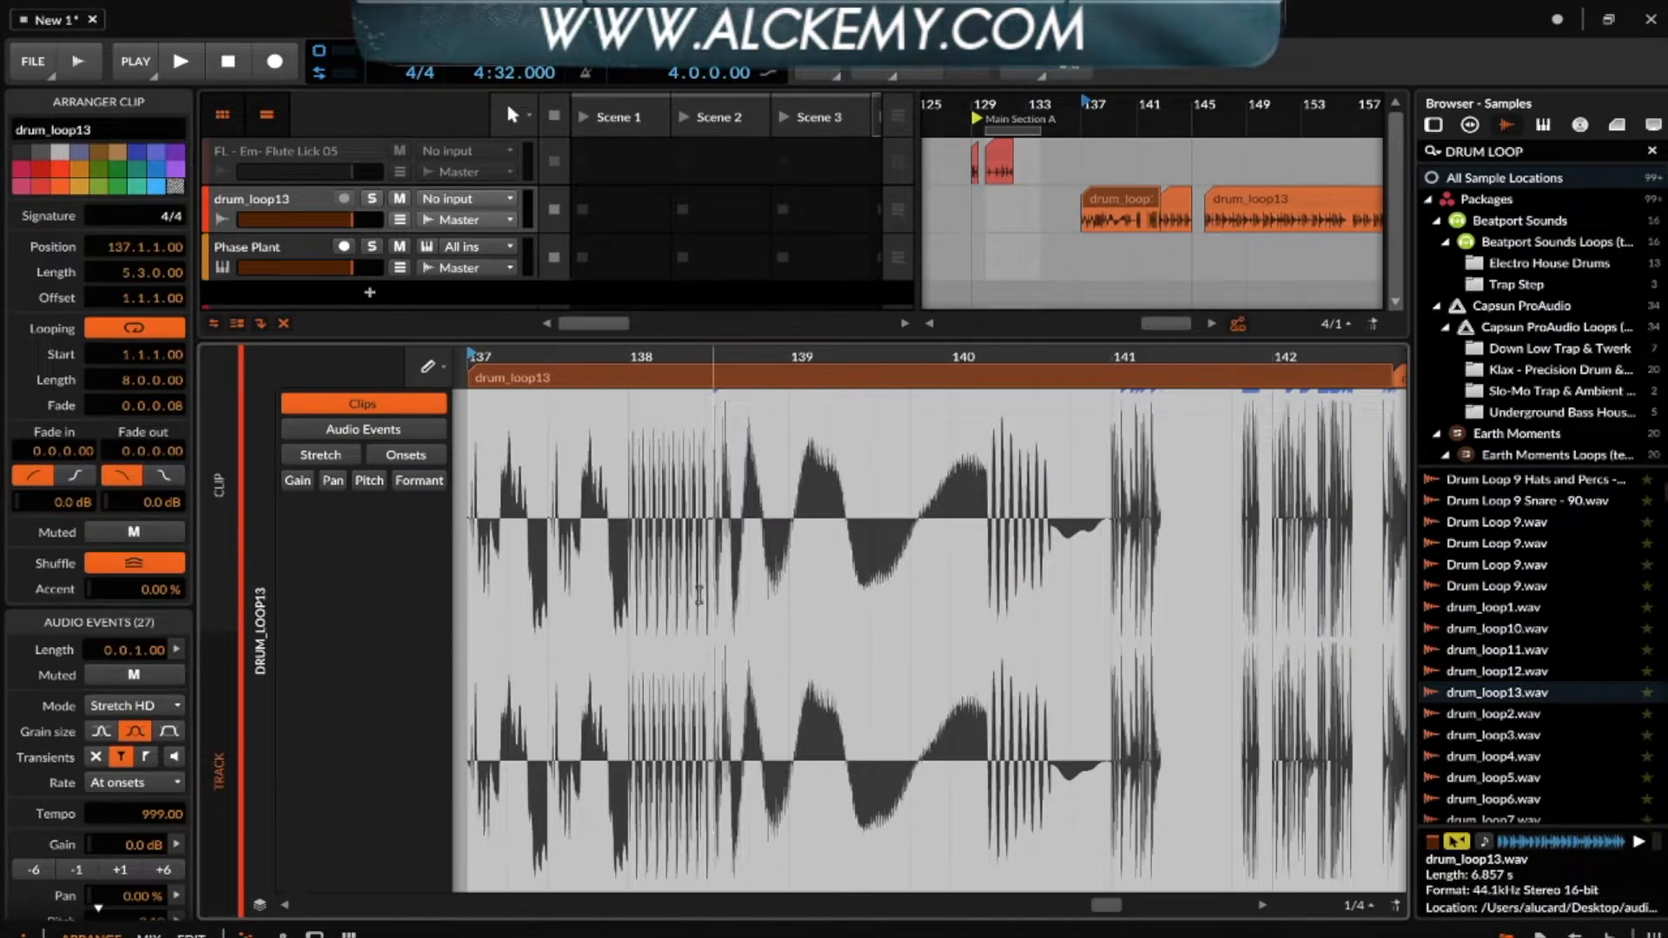
scroll(680, 599, "up", 2)
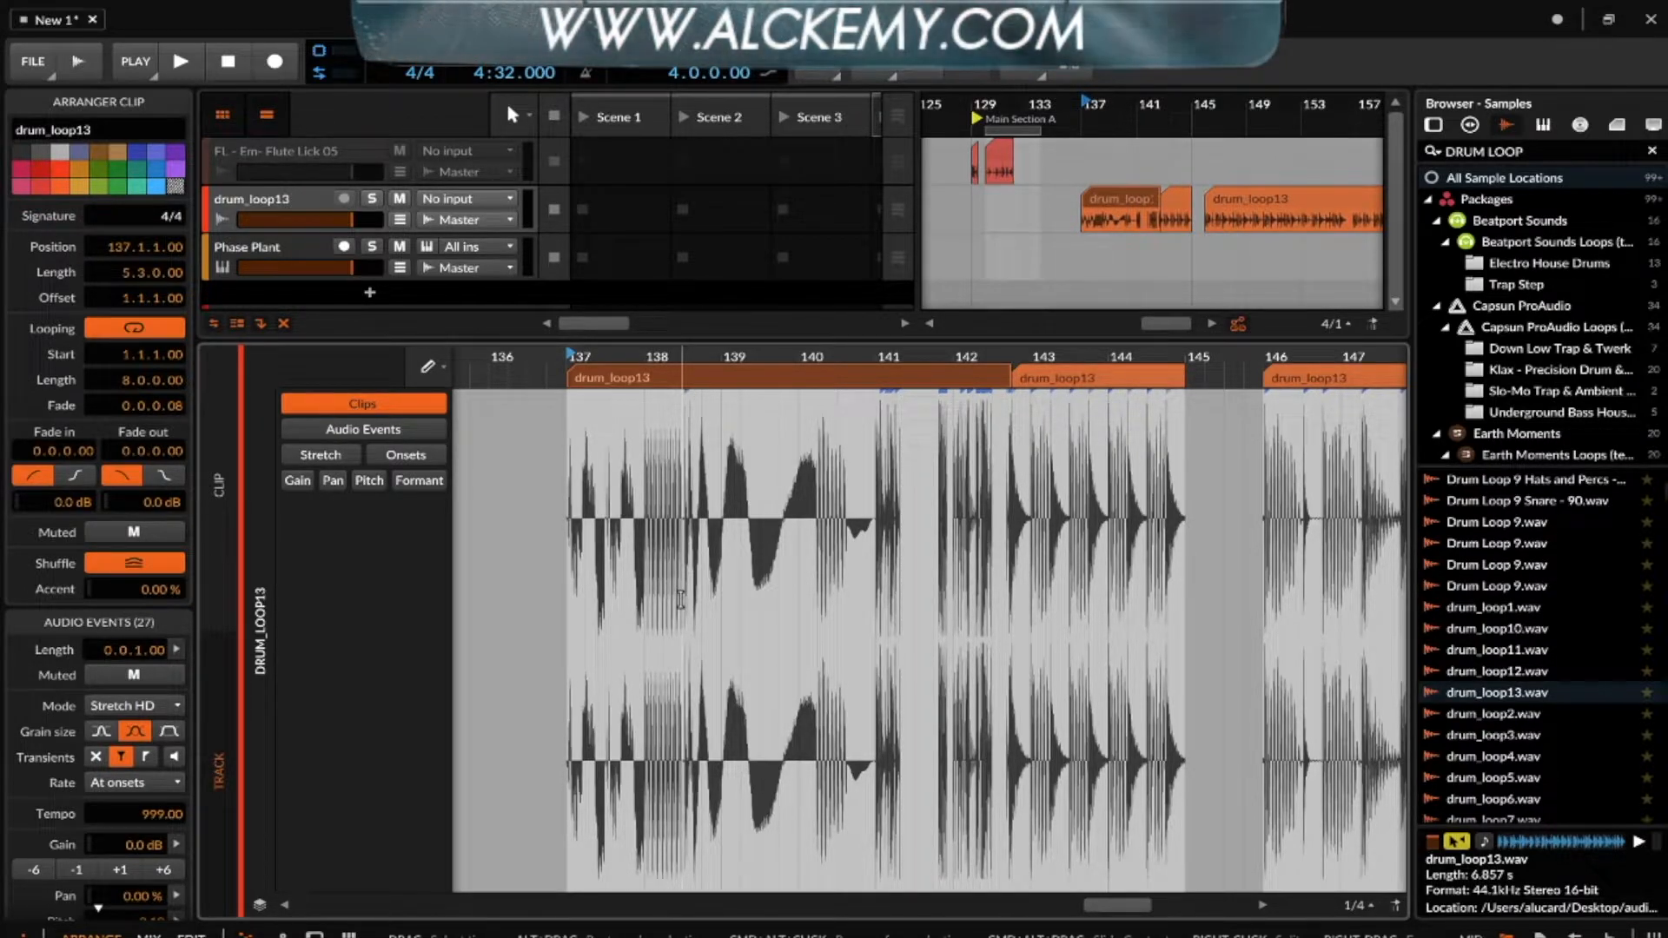
scroll(680, 599, "up", 3)
scroll(680, 599, "down", 2)
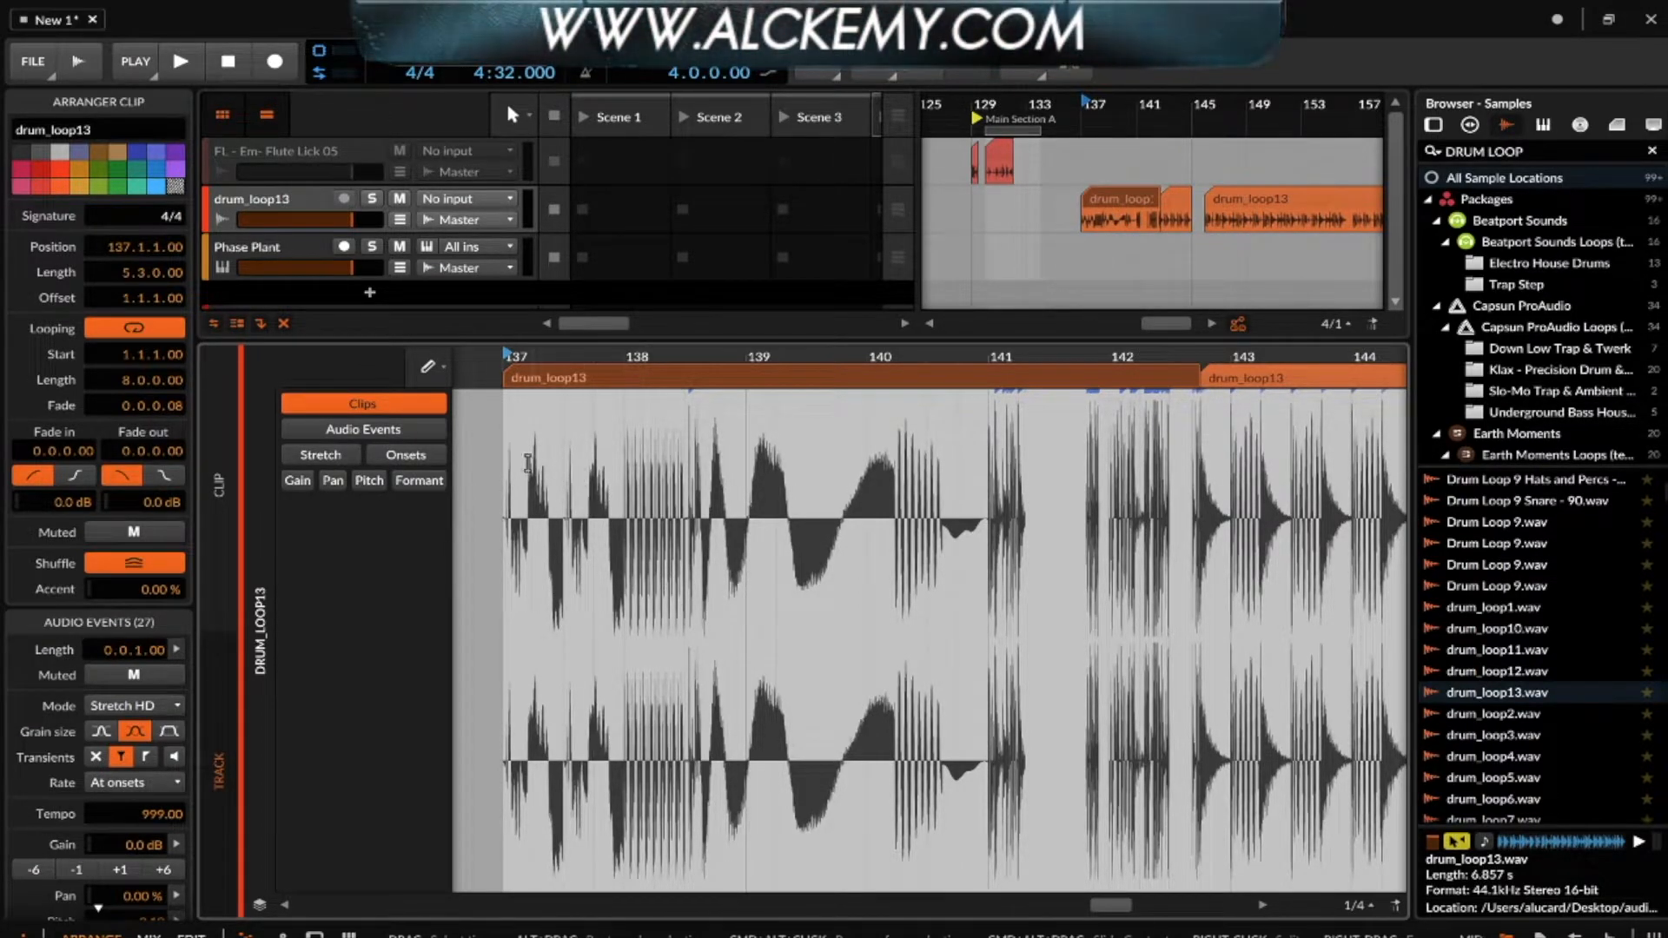
scroll(689, 408, "down", 4)
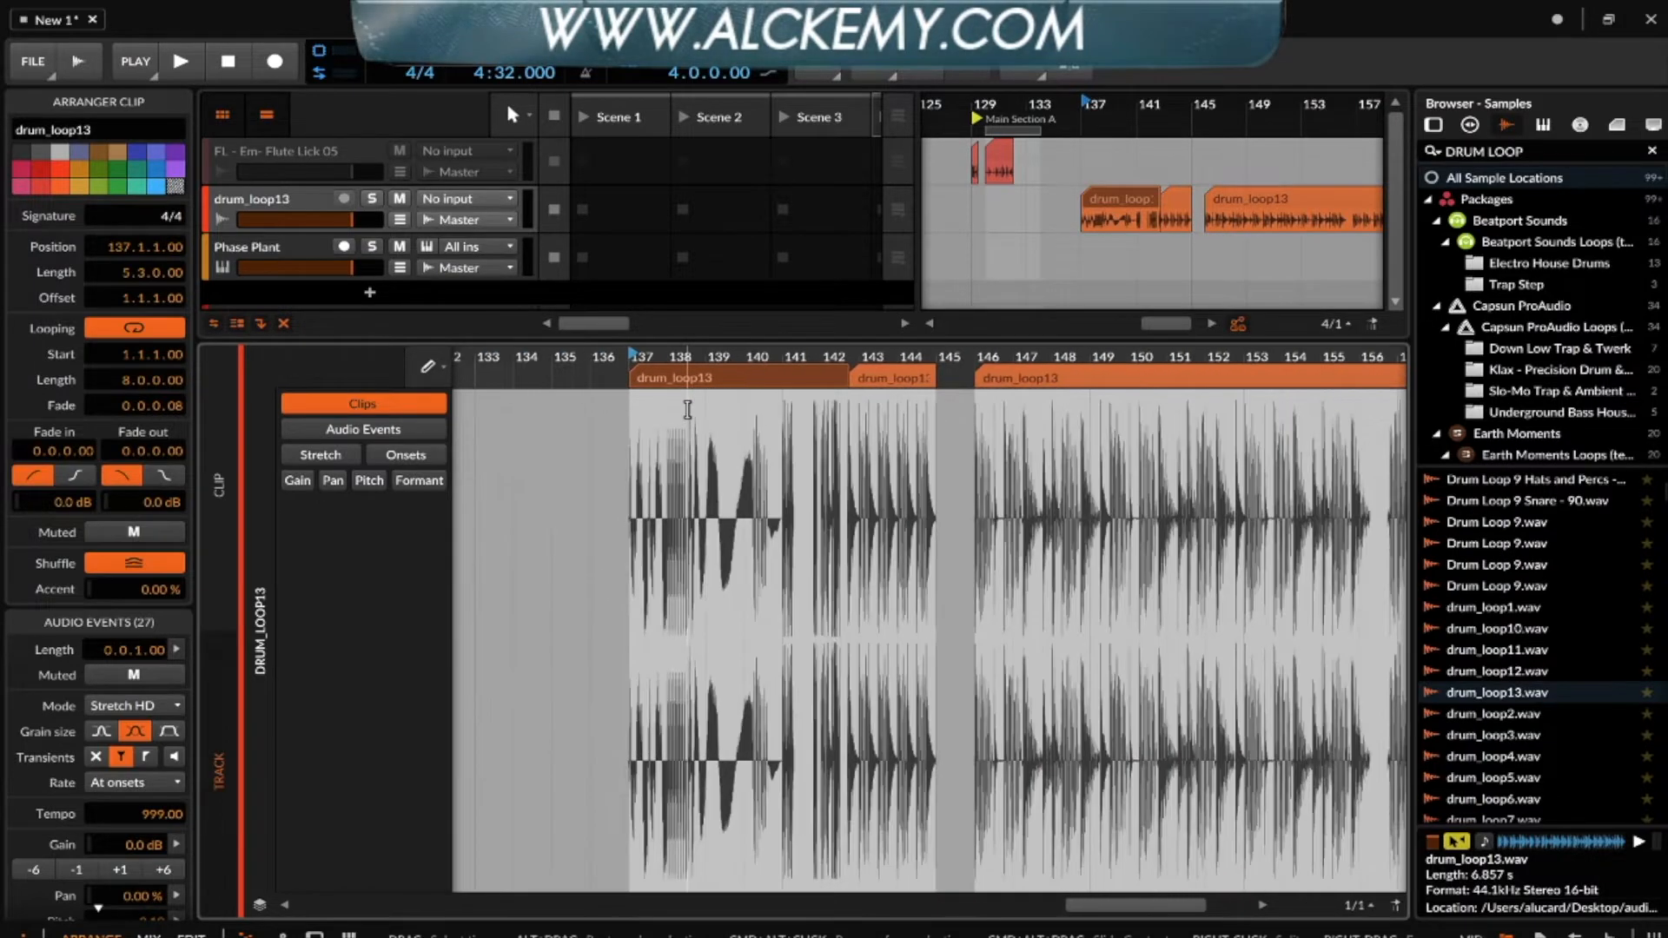
scroll(689, 408, "up", 4)
scroll(687, 410, "up", 2)
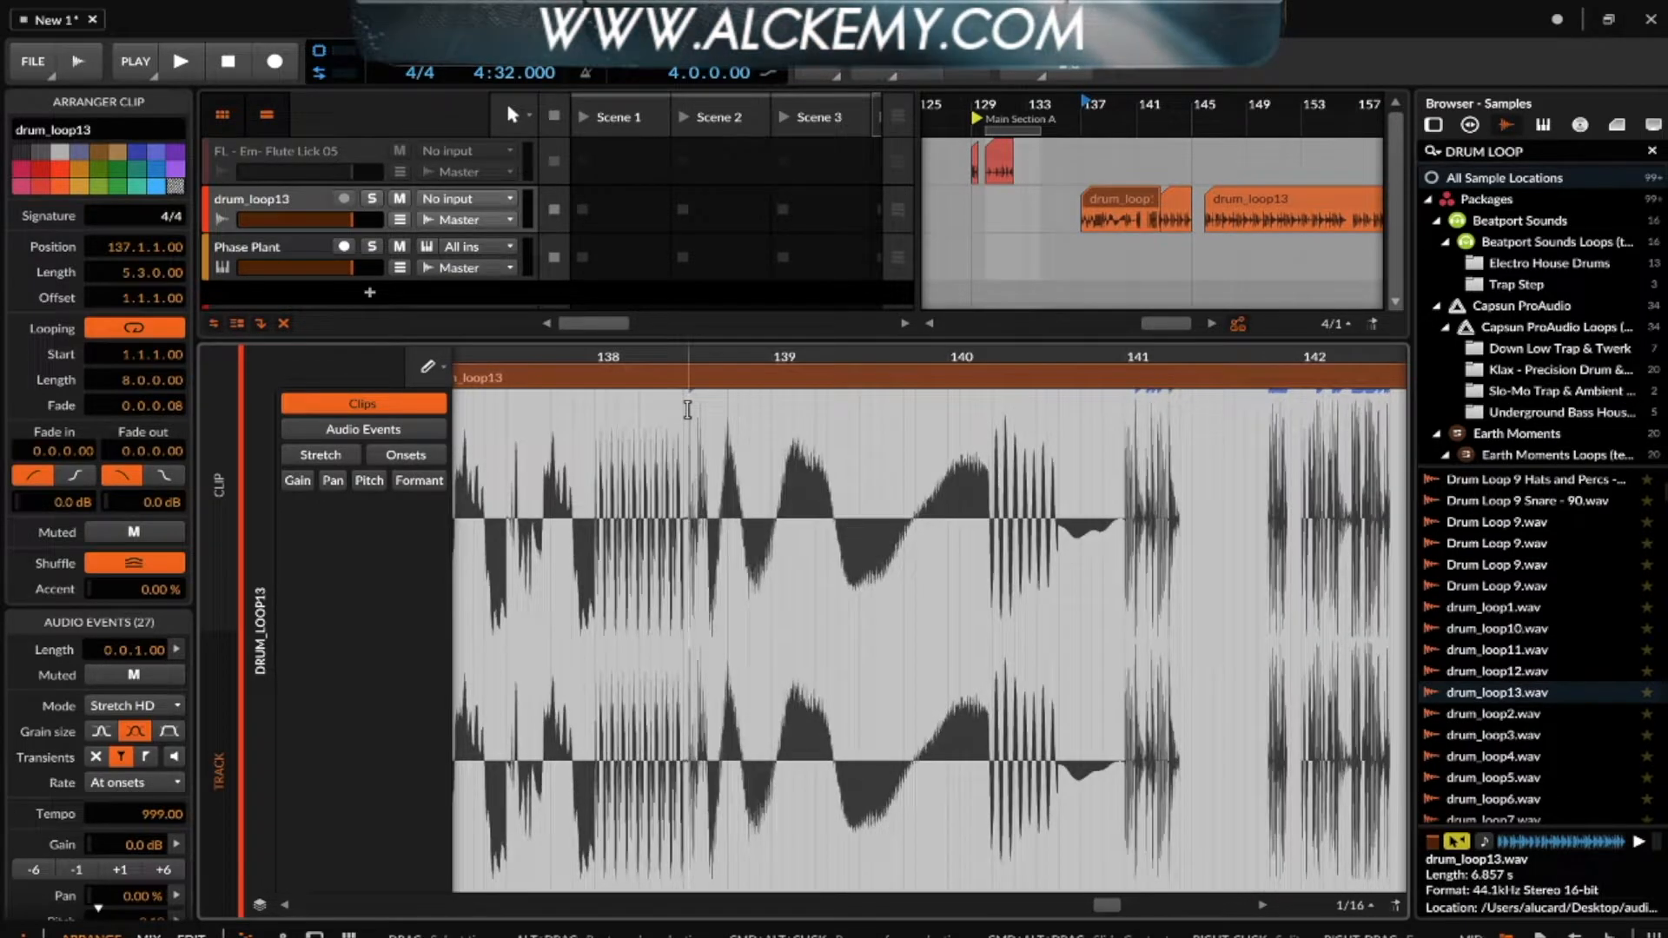
left_click(1113, 197)
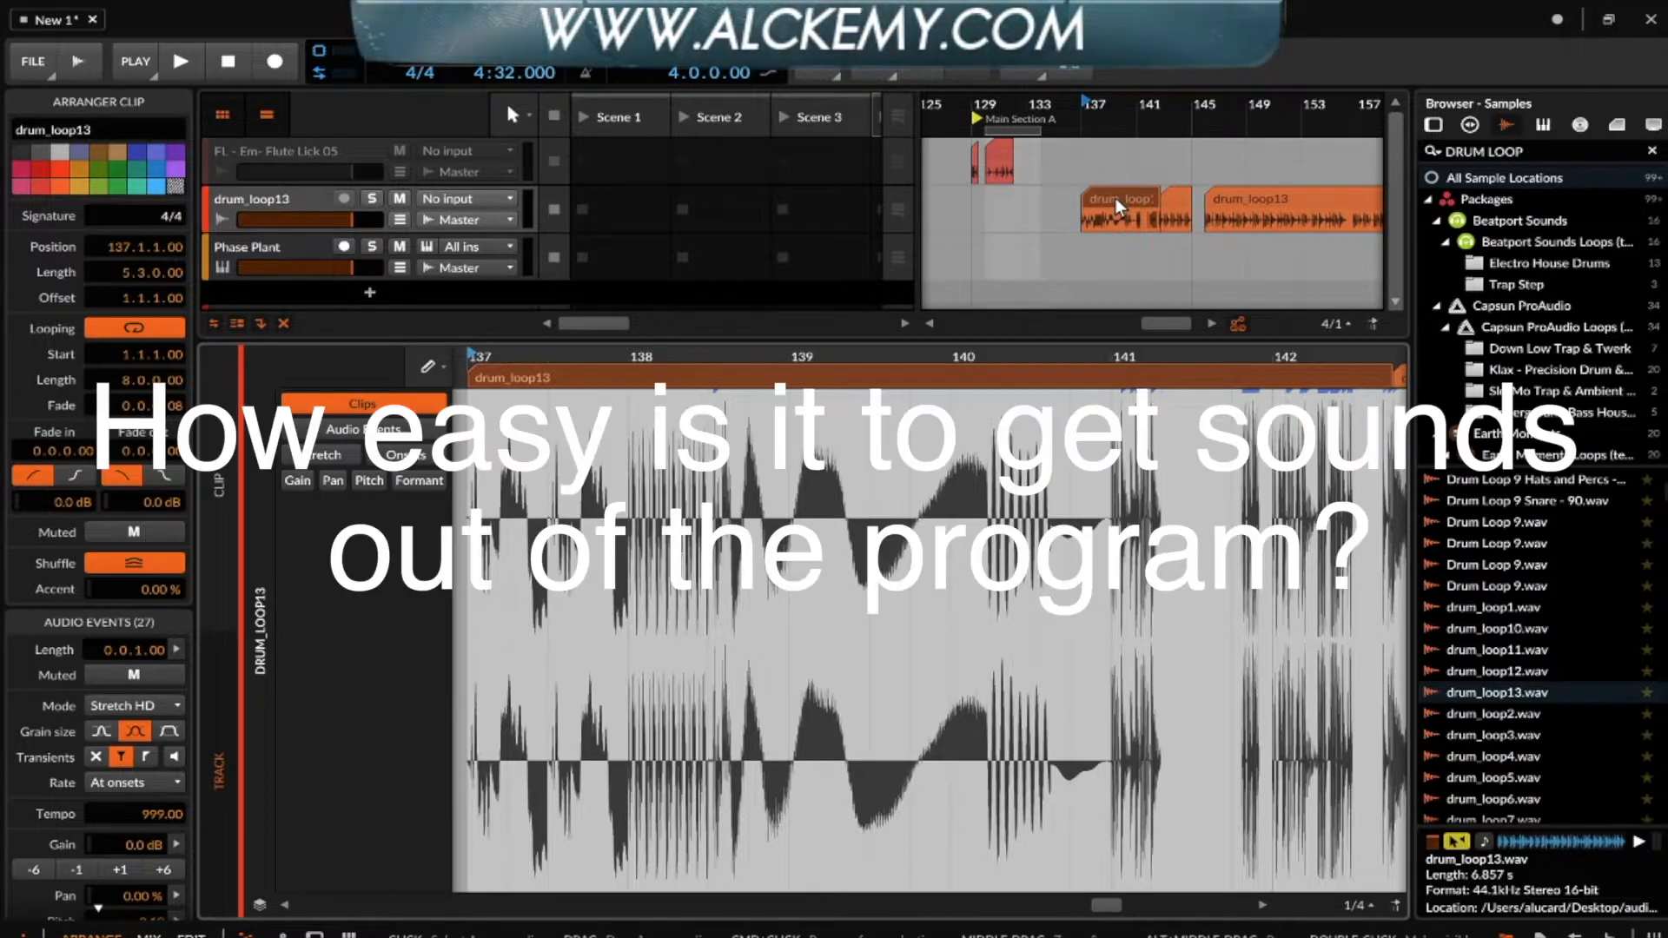
- Add a new instrument track below the Phase Plant track
left_click(262, 195)
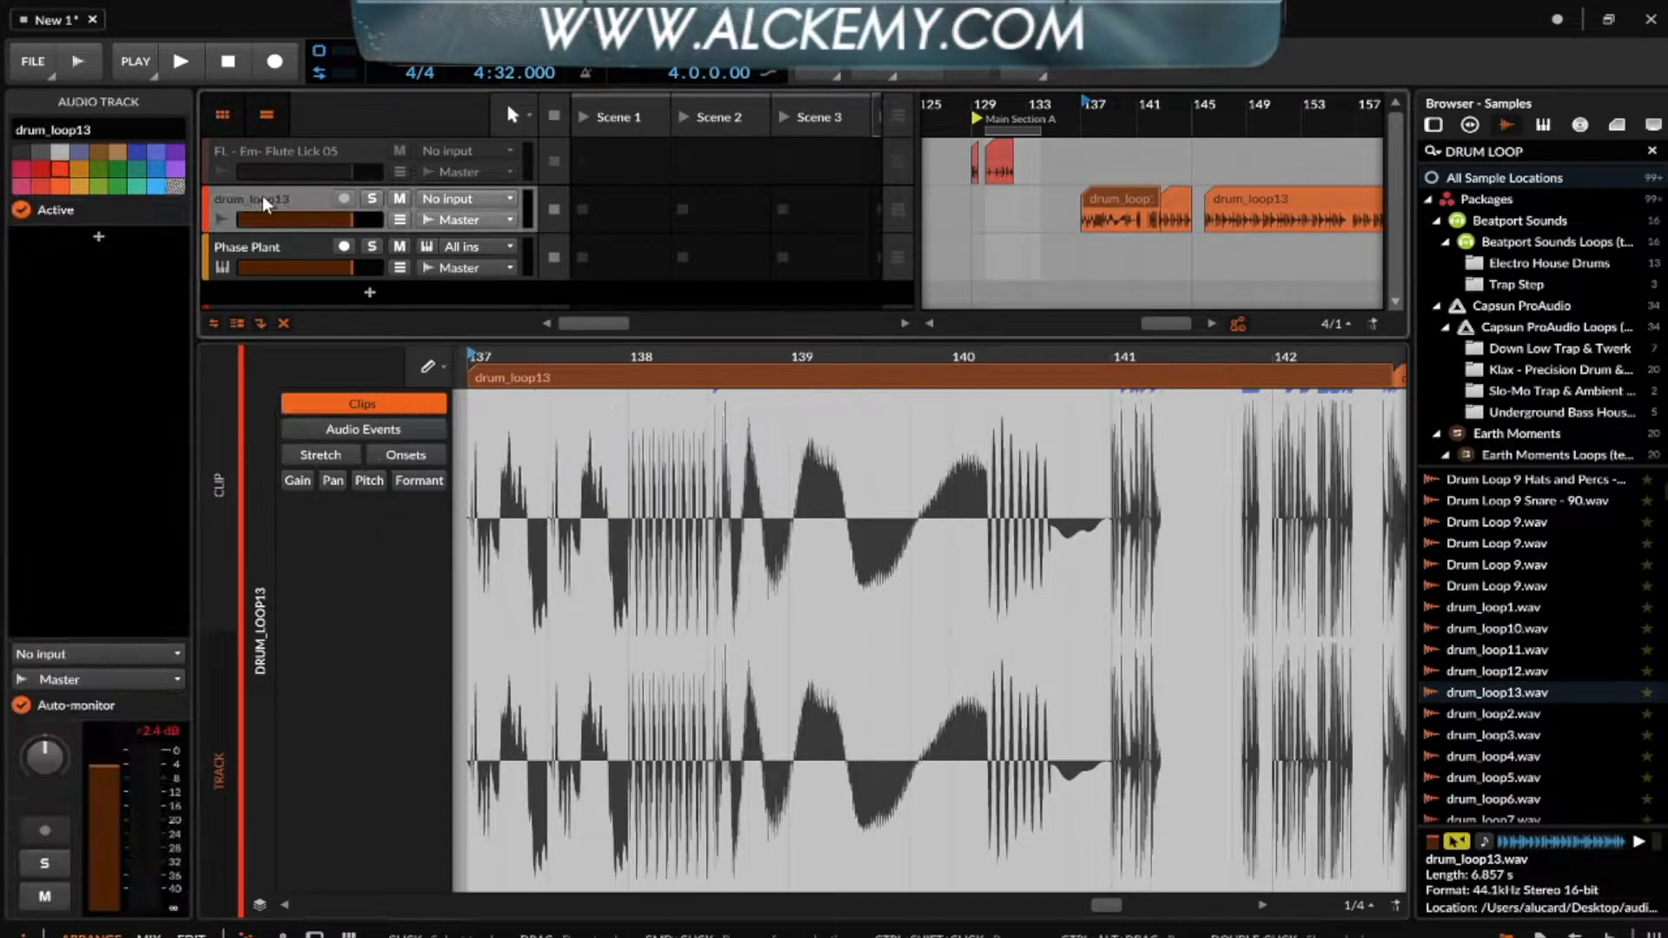
left_click(283, 241)
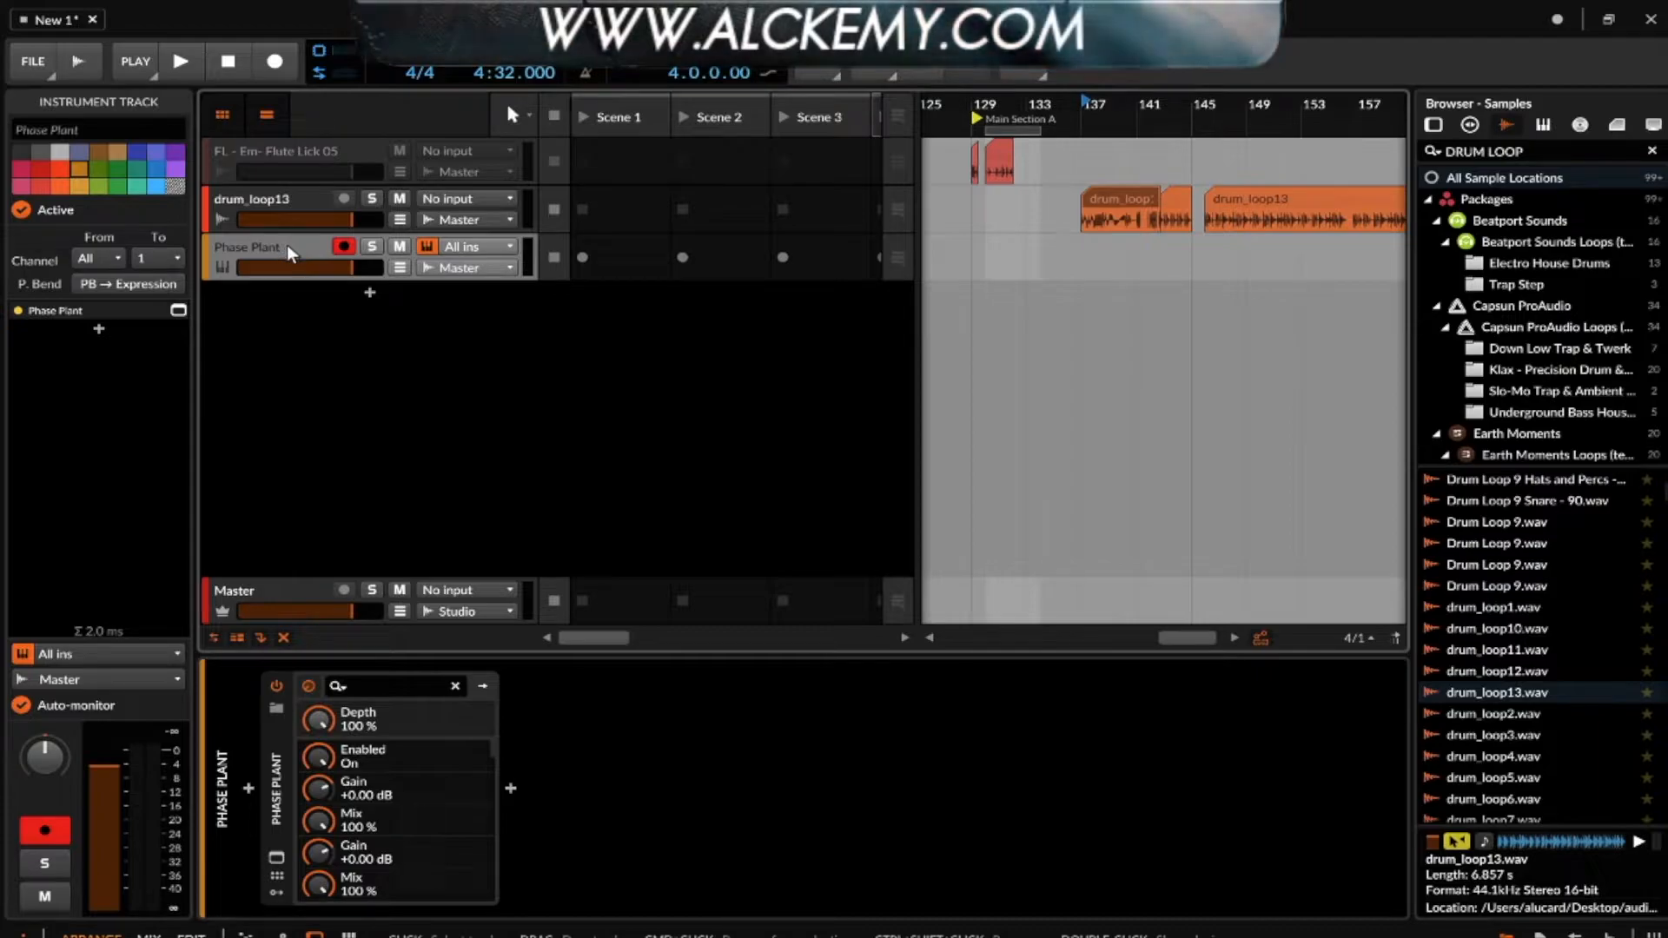
key("ctrl+t")
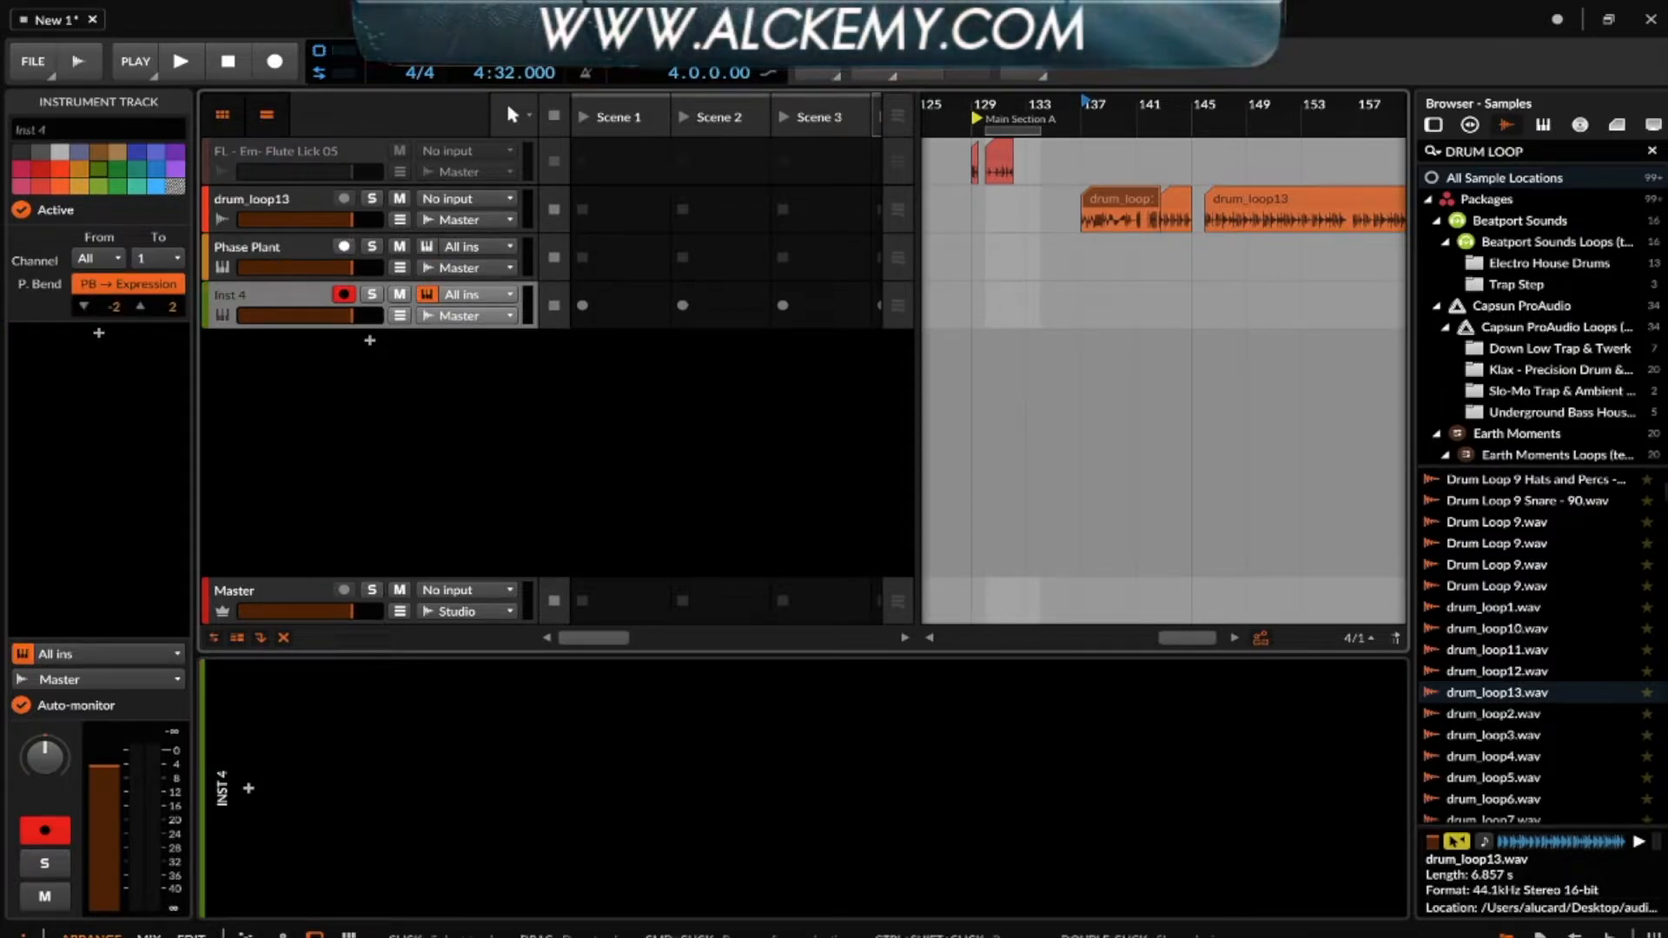
- Clear the DRUM LOOP search from the sample browser
left_click(1535, 148)
key("ctrl+a")
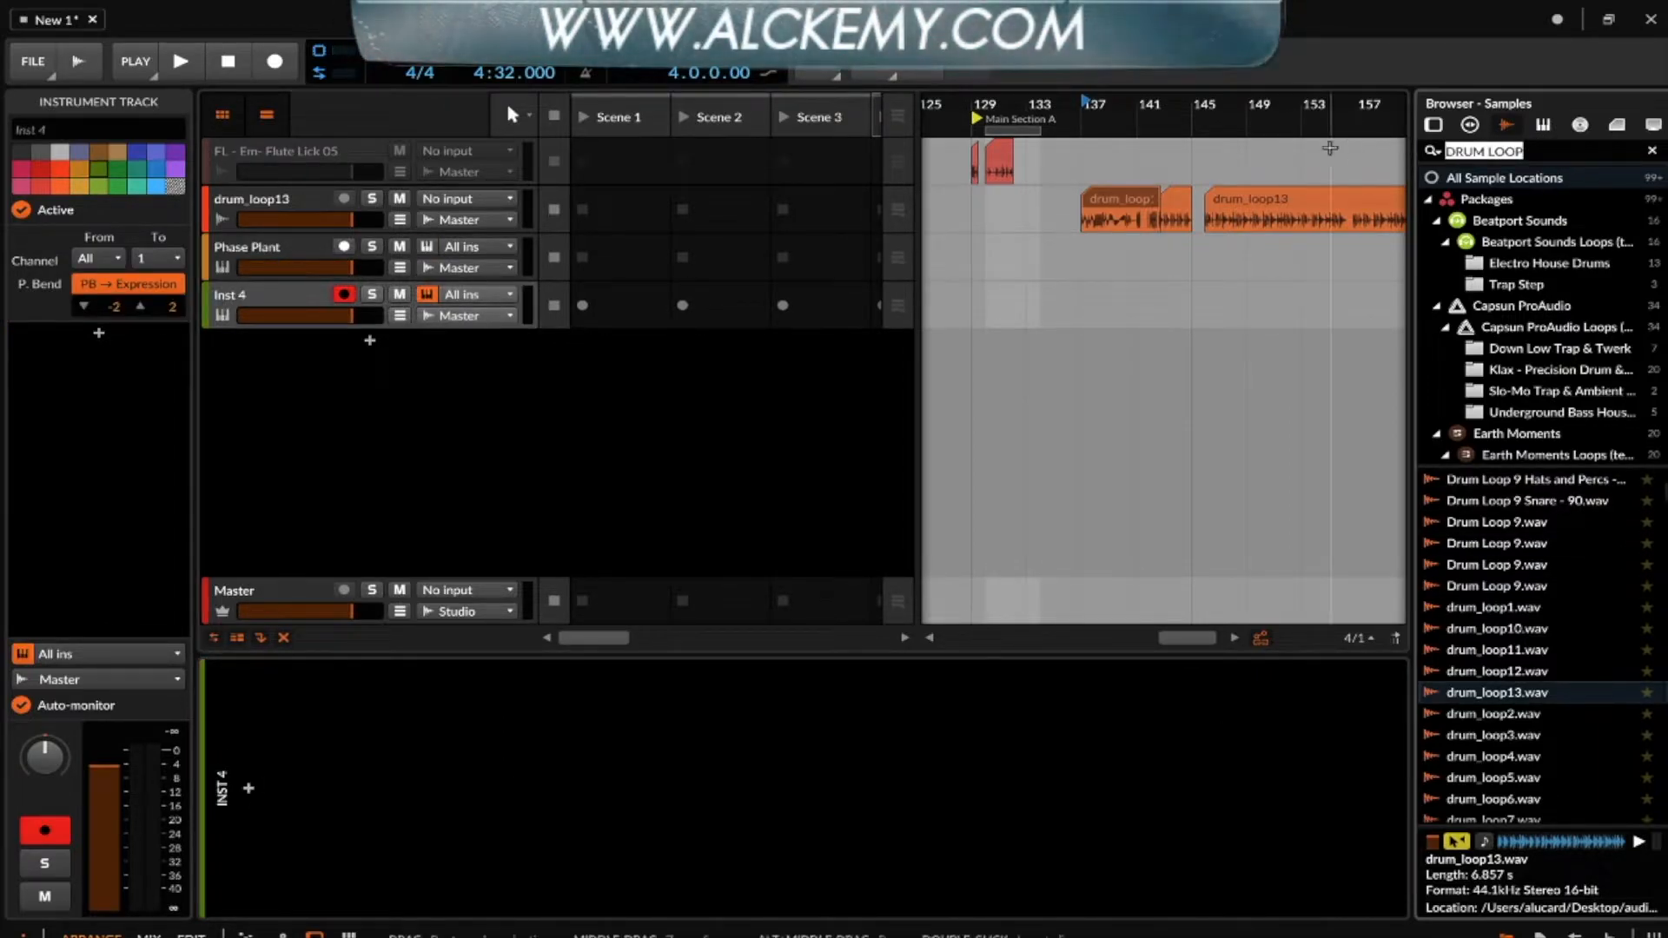
key("BackSpace")
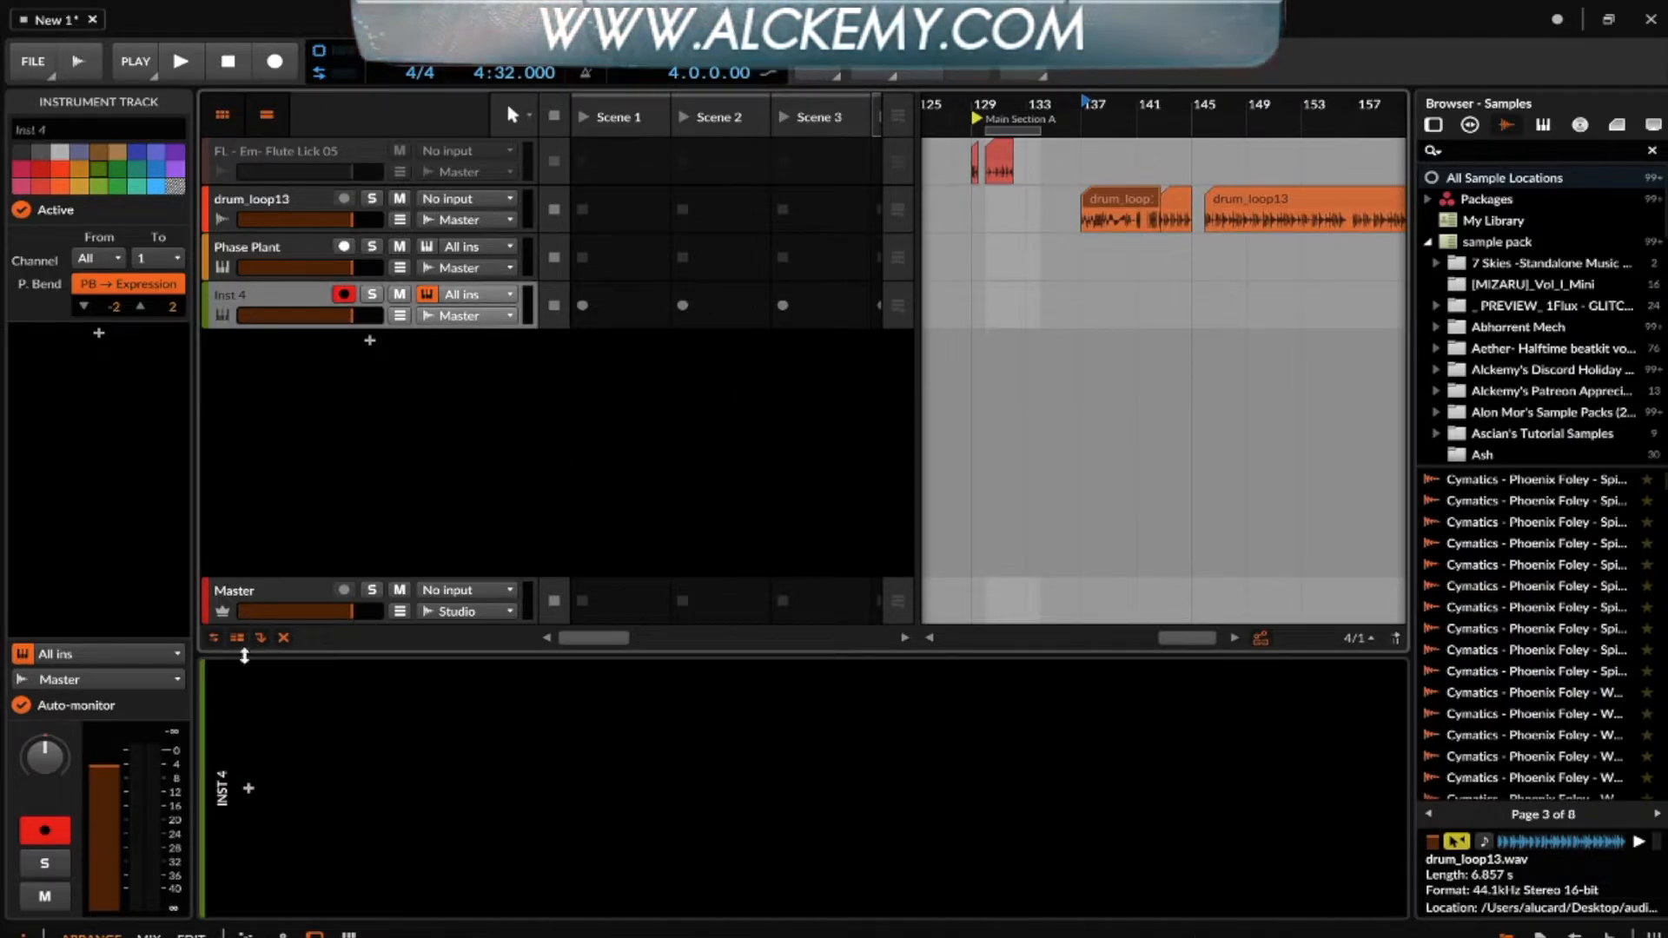
- Insert the Absynth 5 instrument on the new track and close its plug-in window
left_click(249, 788)
left_click(305, 512)
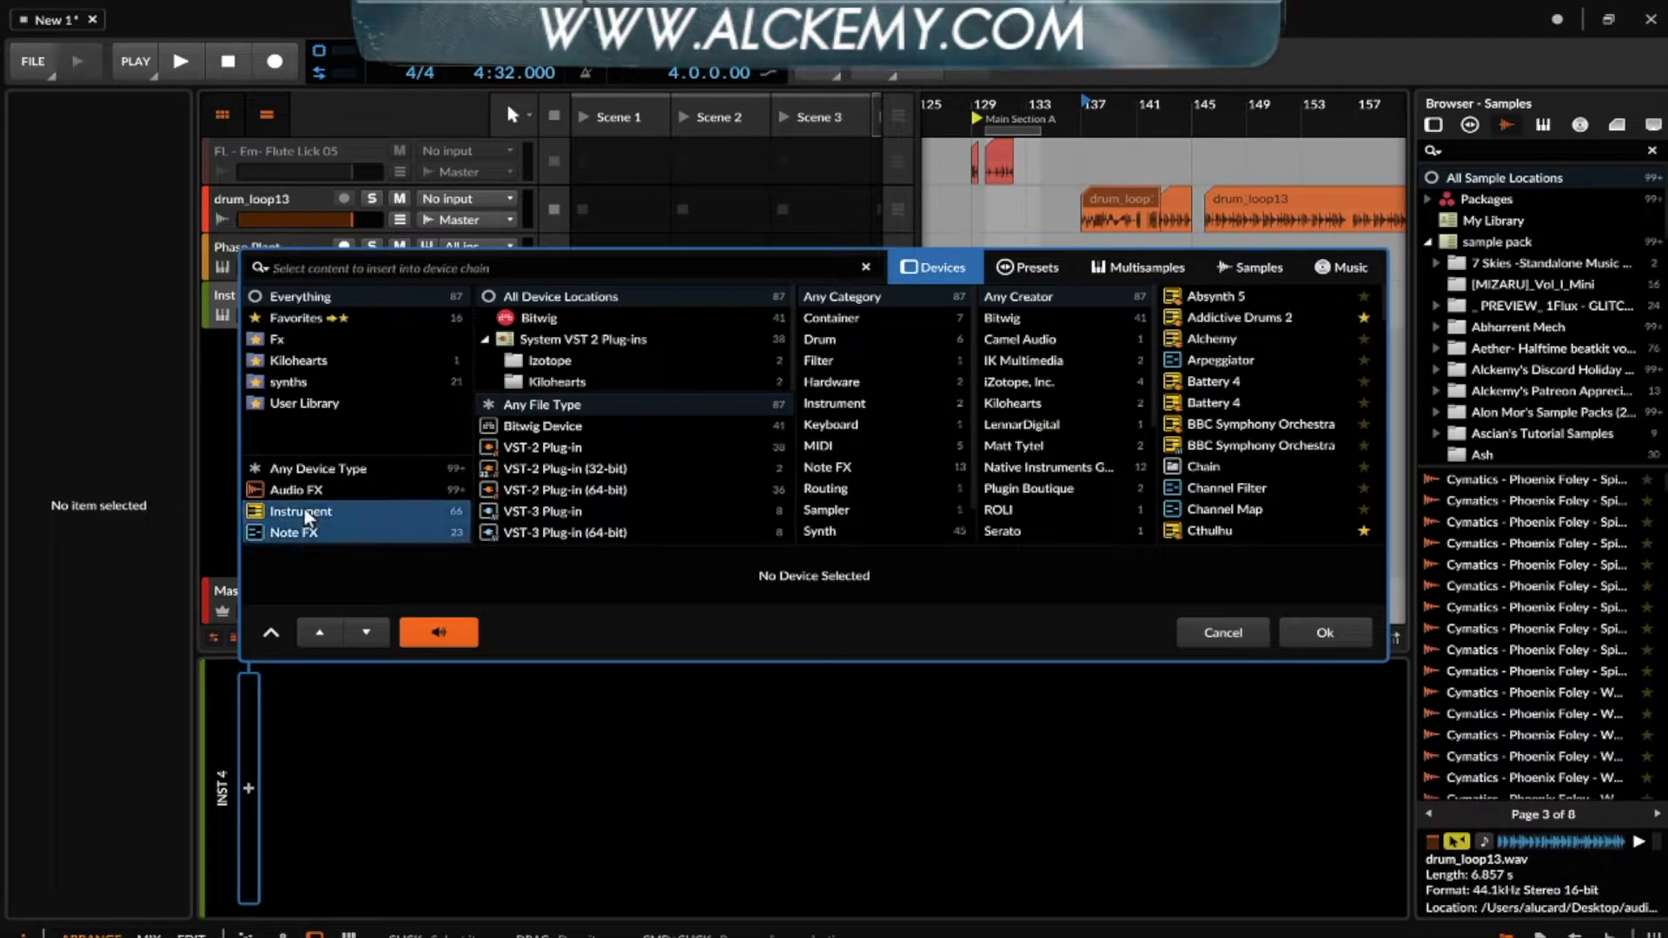
double_click(1216, 296)
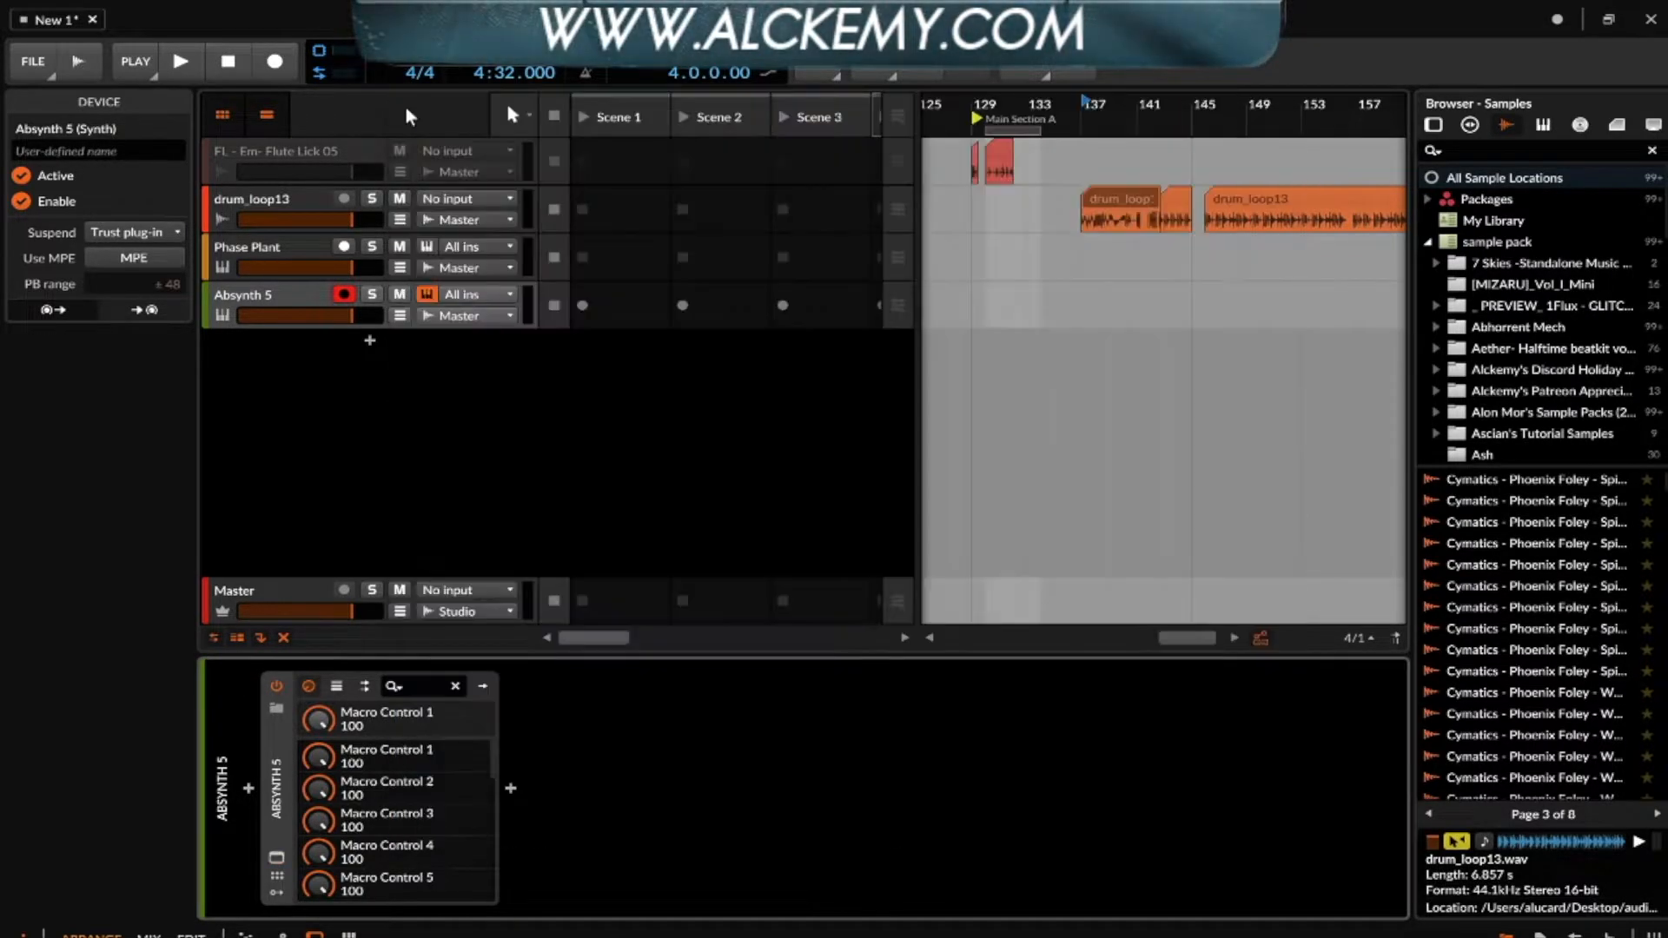
left_click(407, 106)
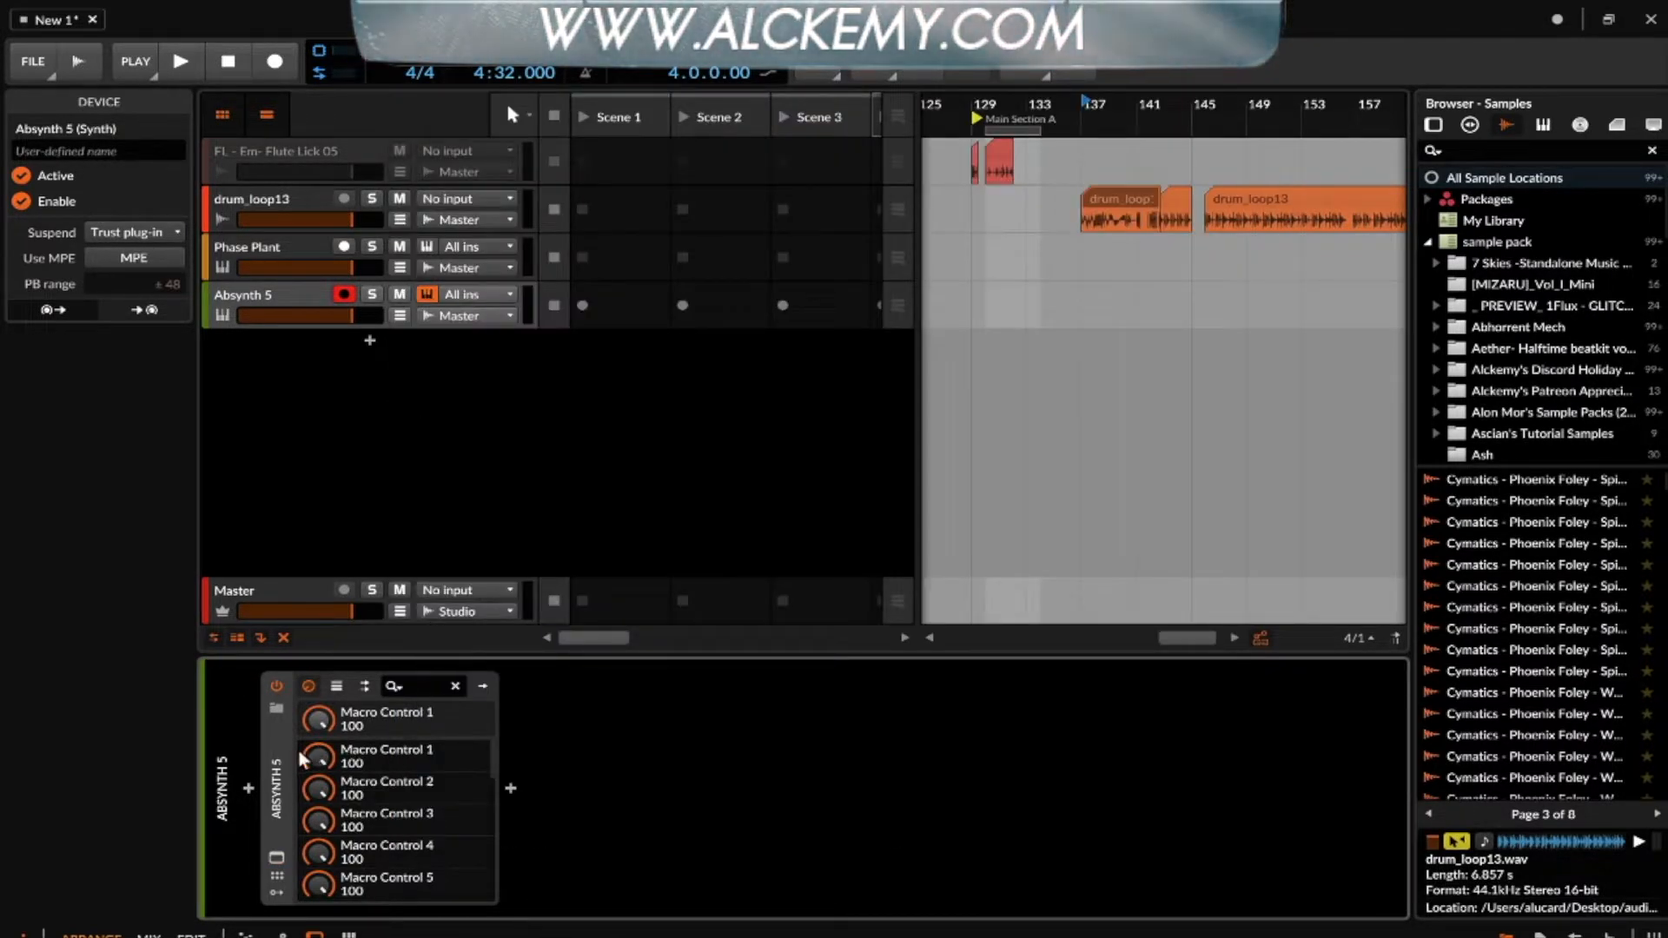
left_click(305, 305)
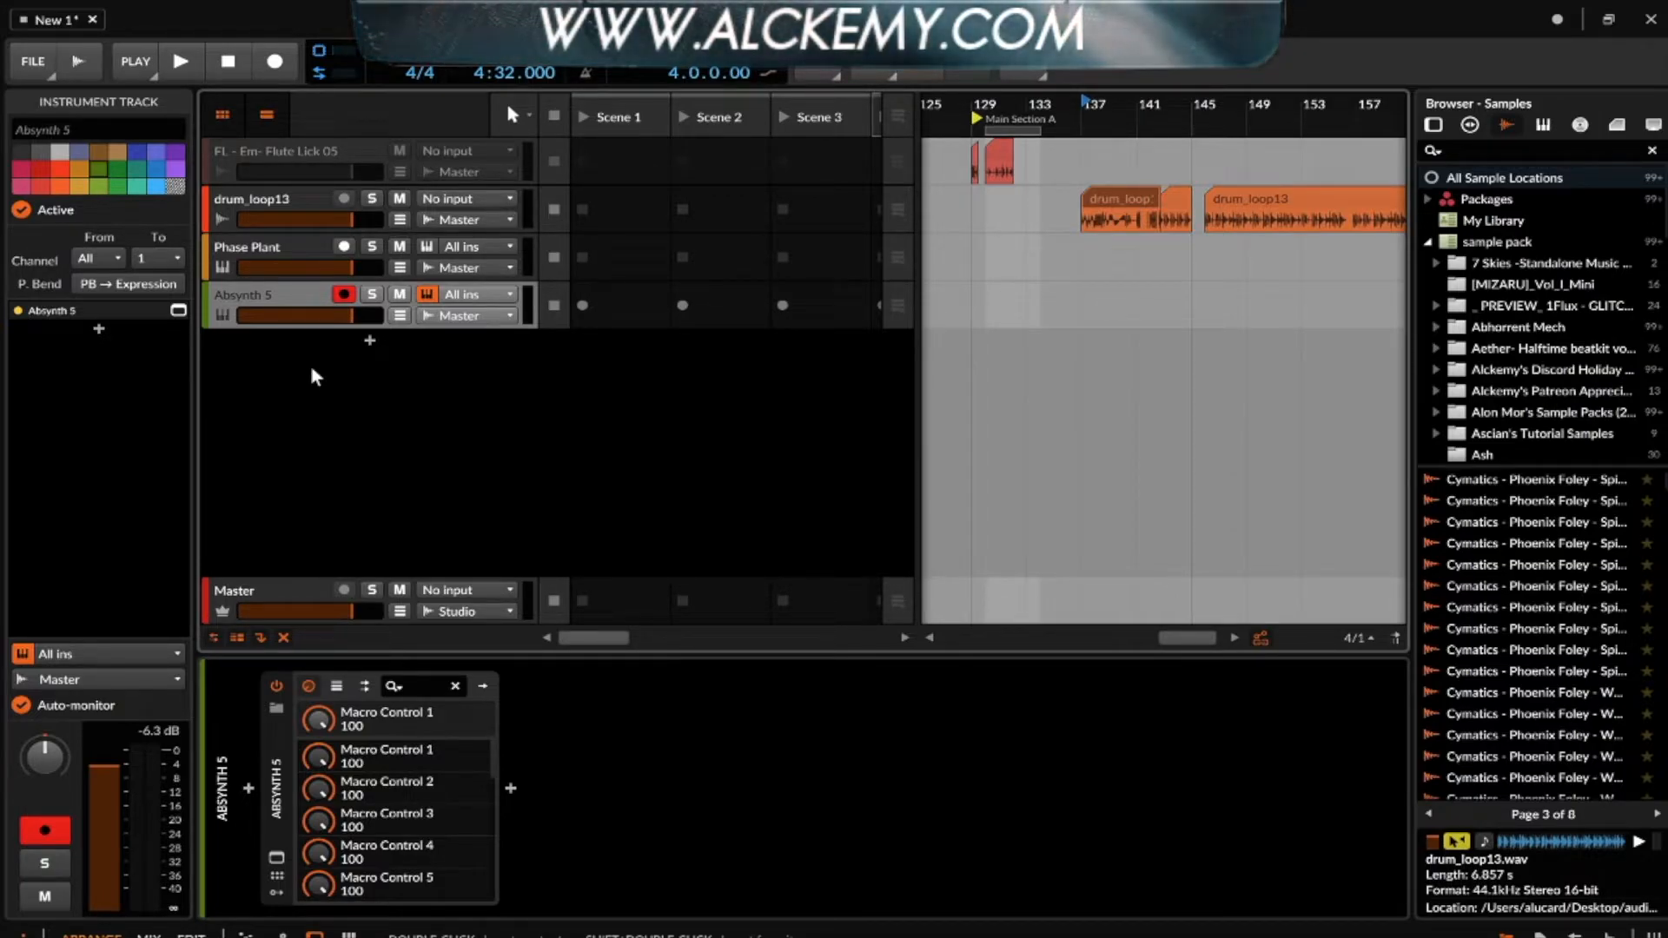
left_click(278, 745)
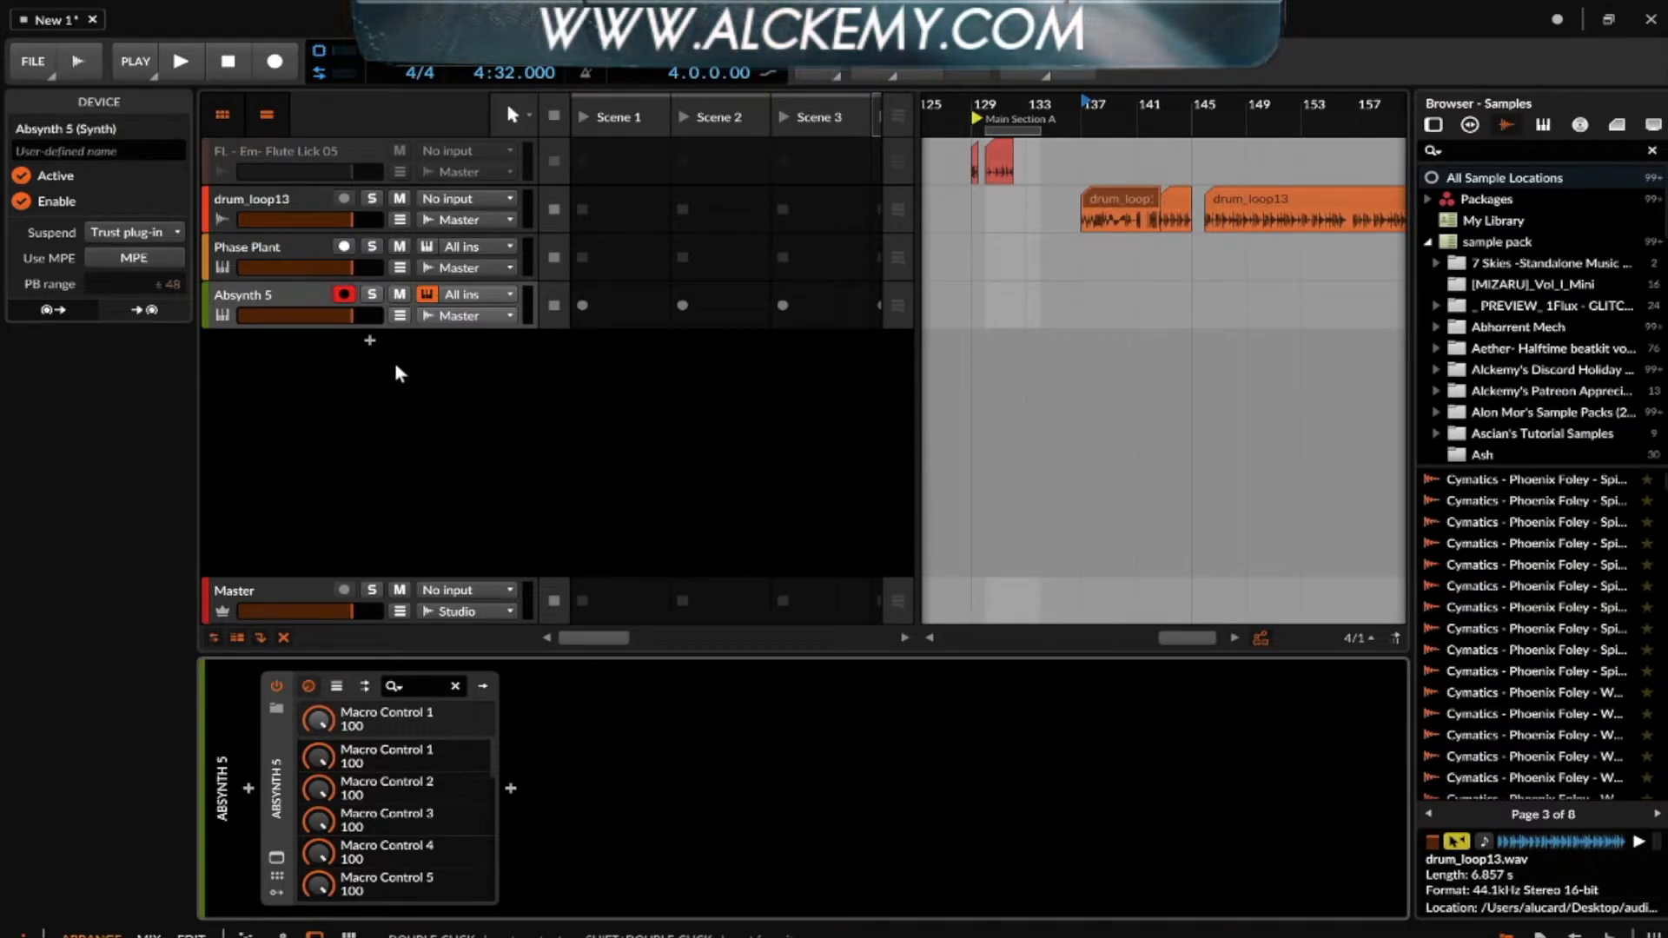
left_click(267, 292)
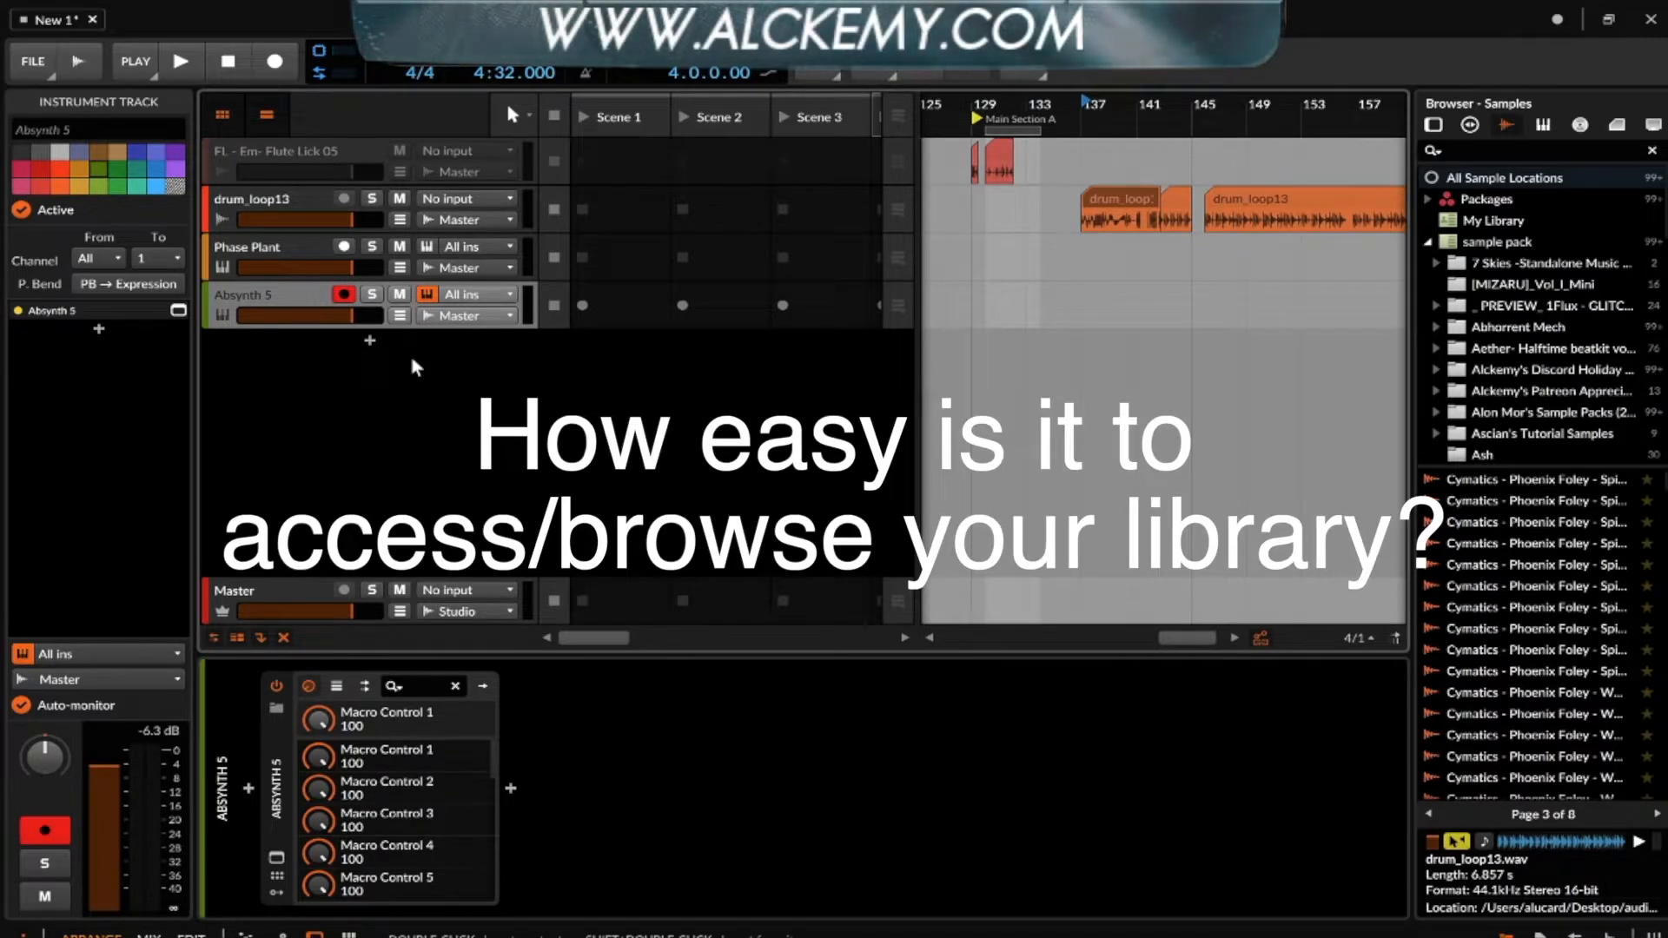
- Look over the audio effects that can be inserted after Absynth 5, without adding one
left_click(510, 788)
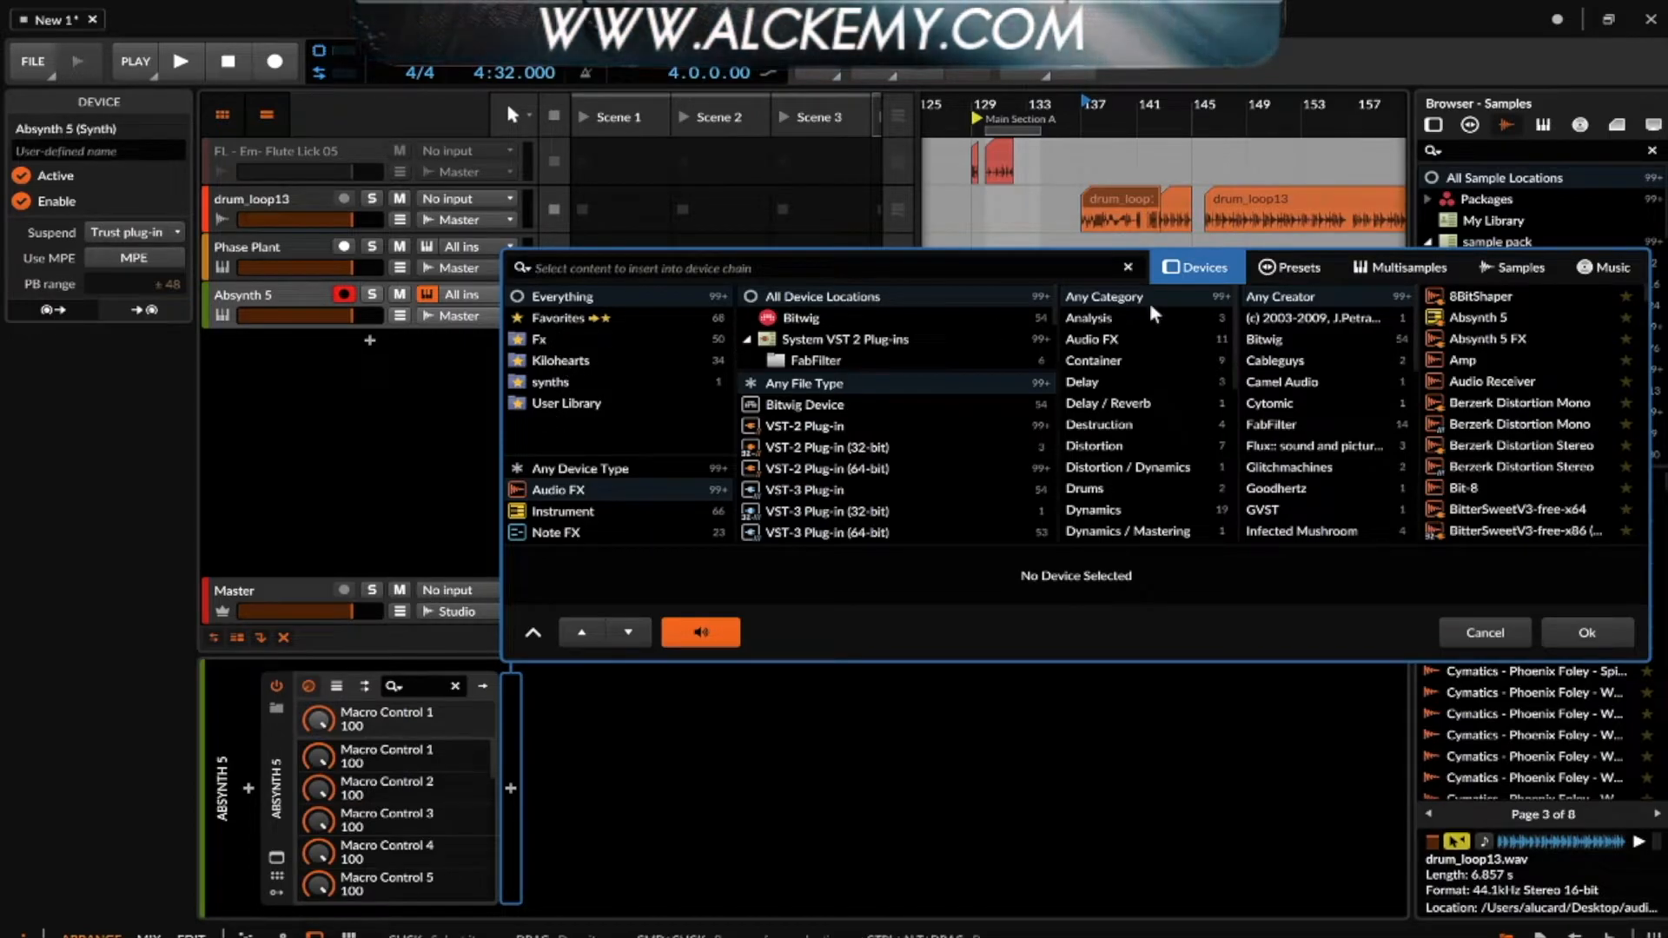
left_click(1478, 628)
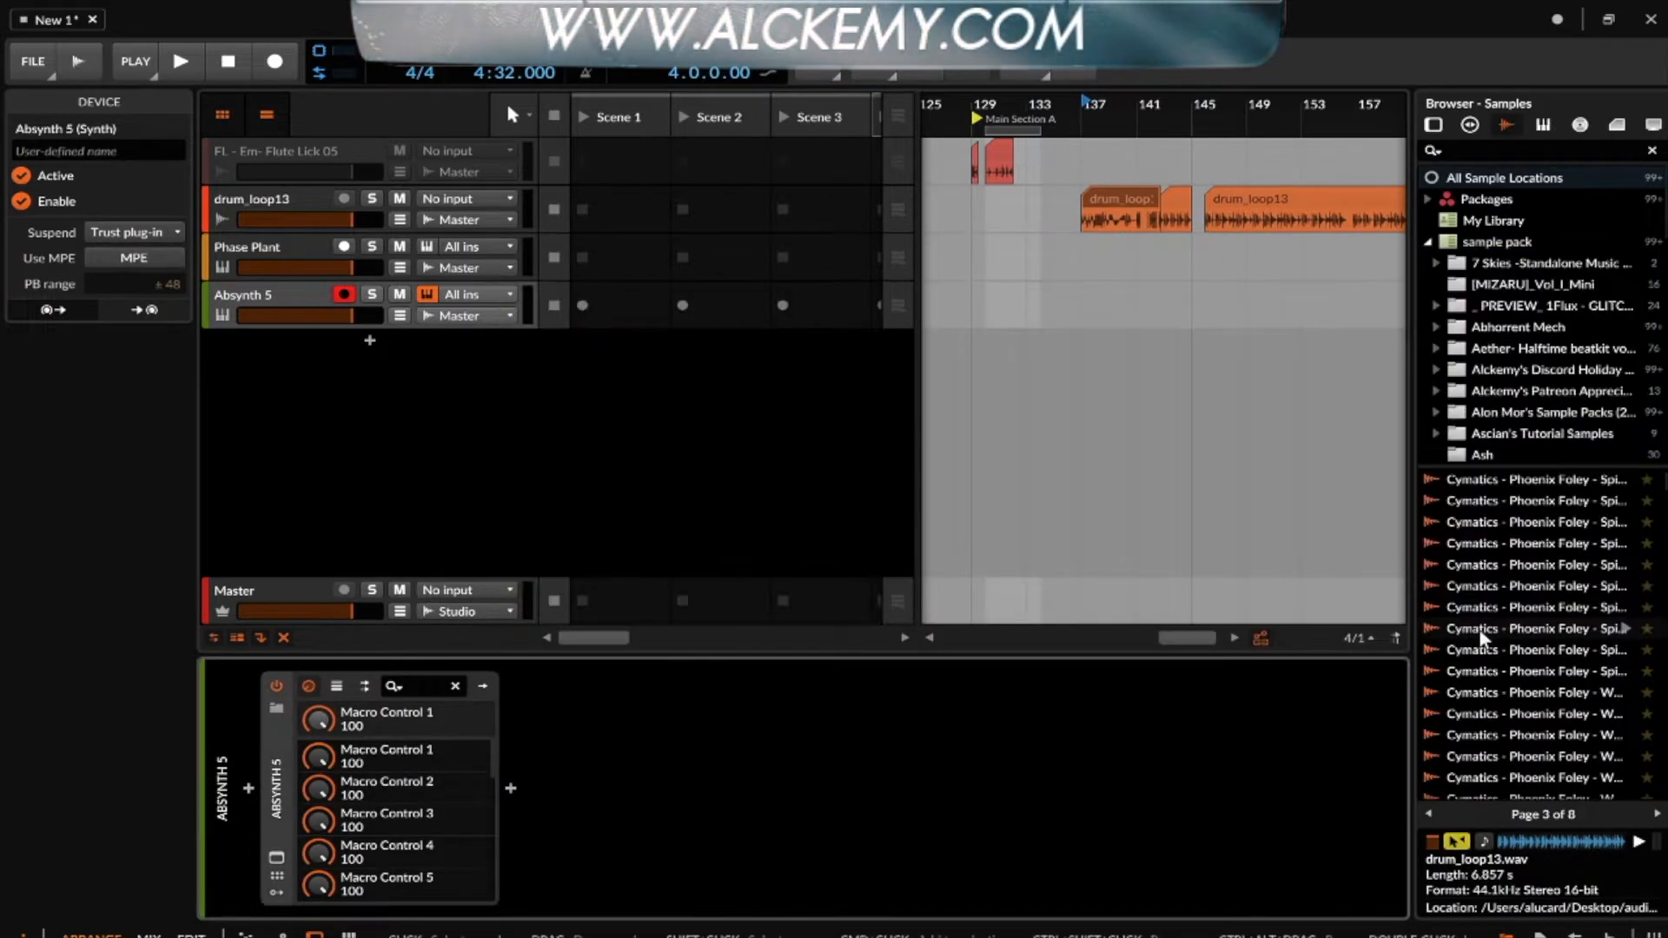
- Search all sample locations for "kick", look through the samples and clear the search
left_click(1525, 180)
scroll(1530, 606, "down", 3)
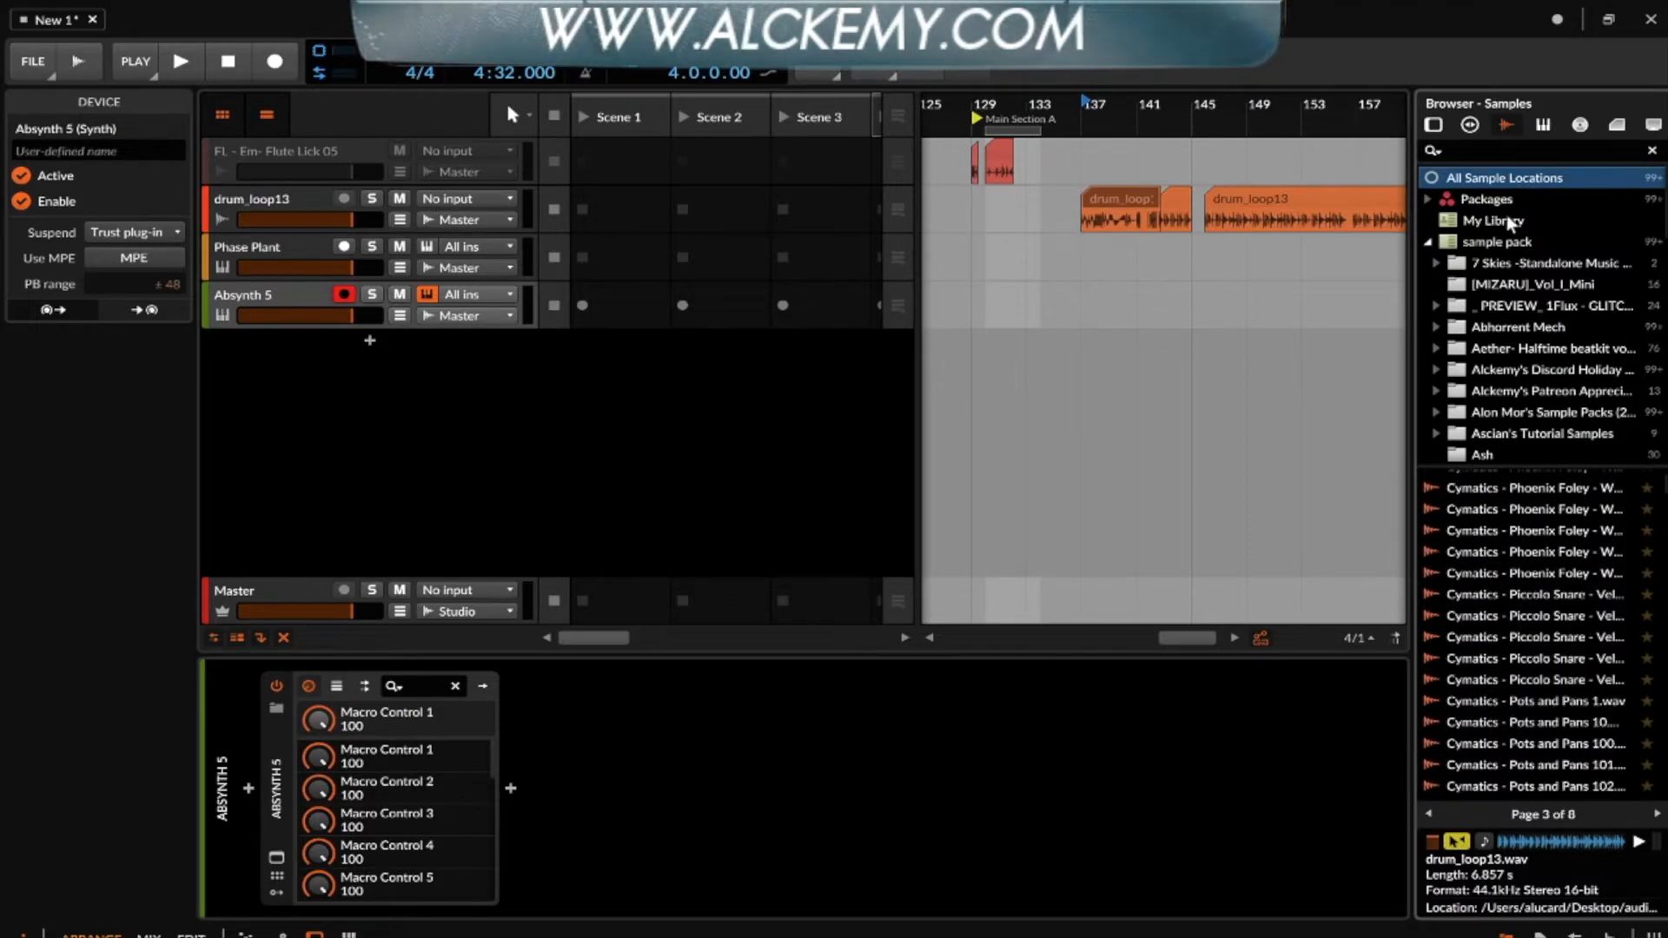
left_click(1481, 152)
type("kick")
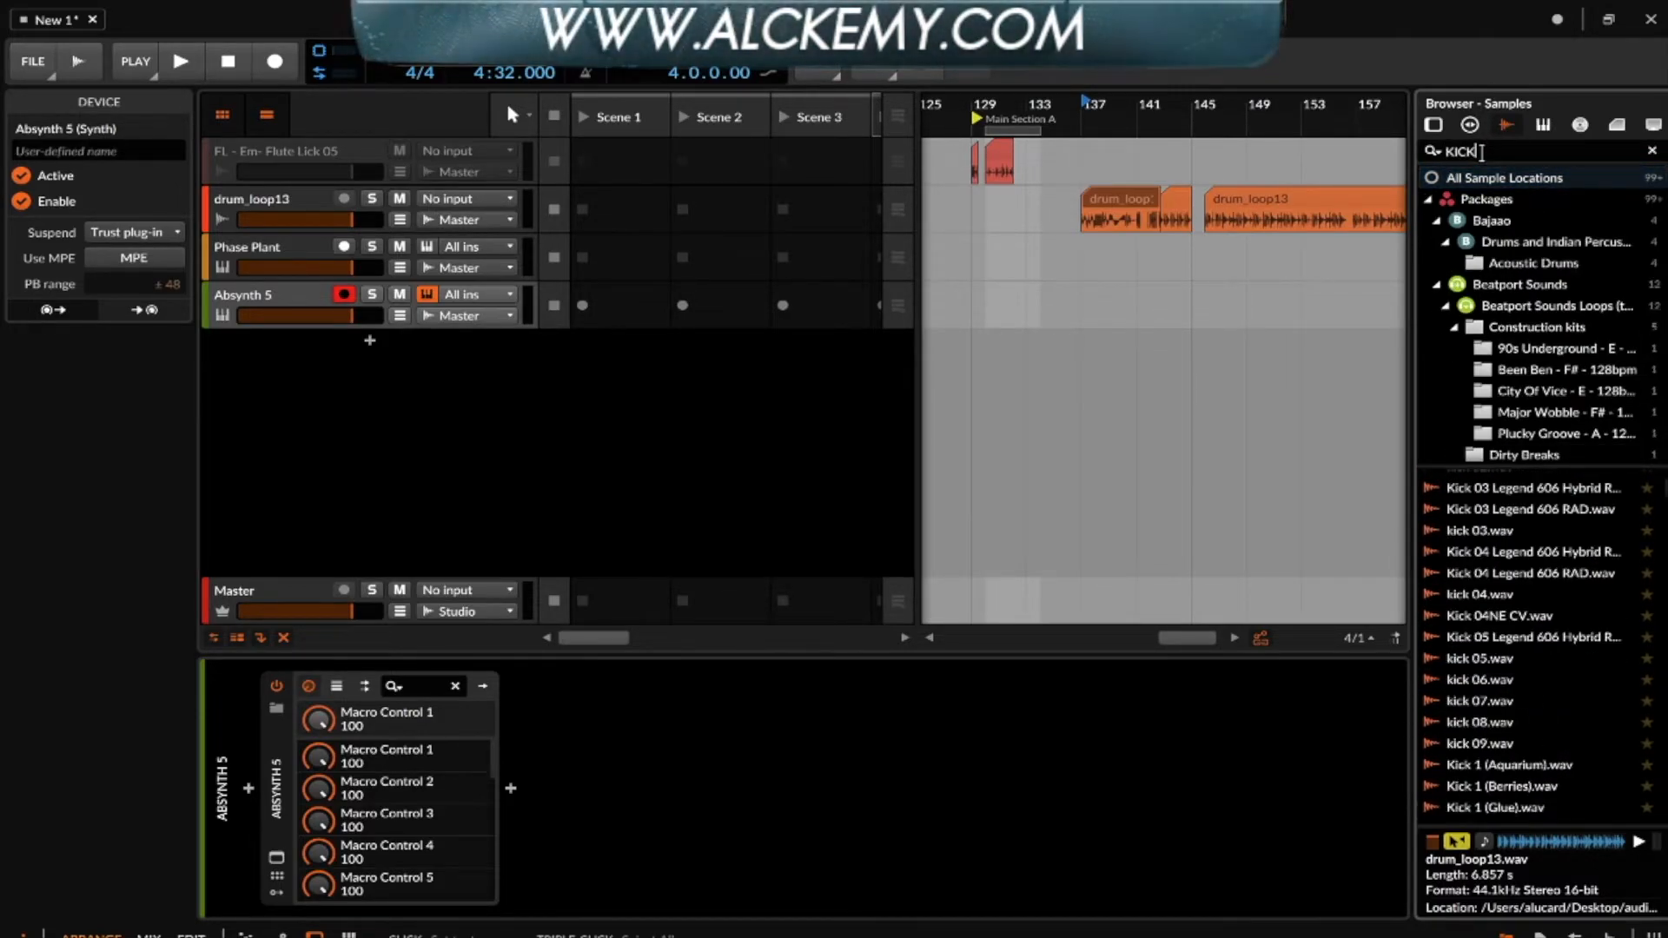
scroll(1456, 576, "down", 3)
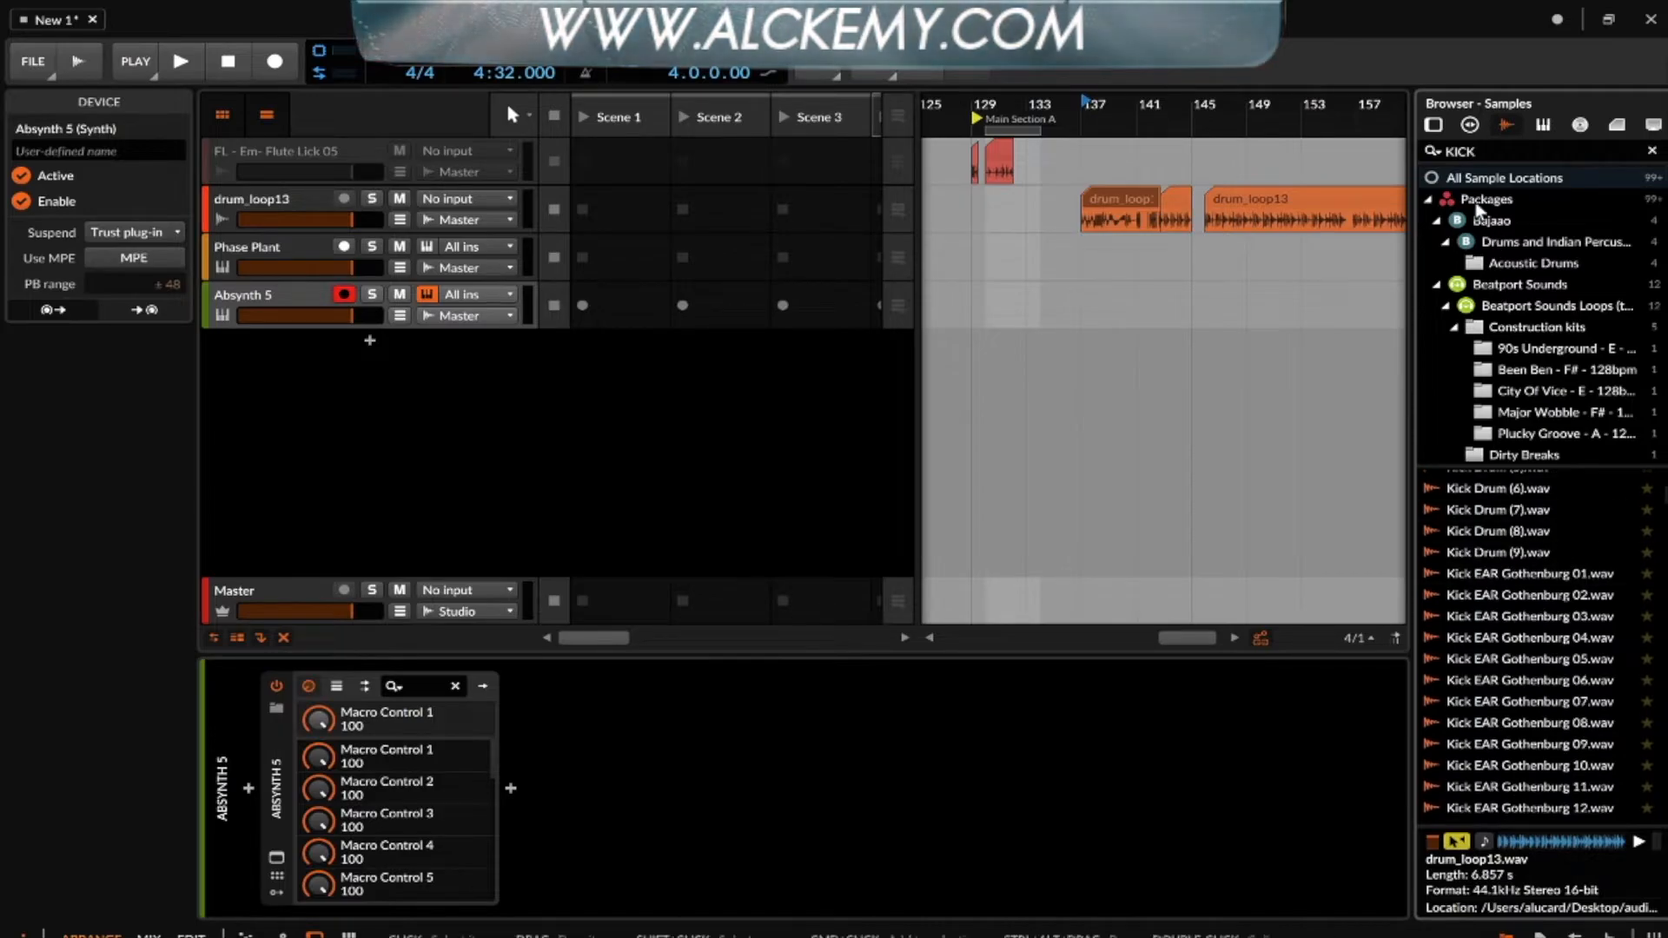
scroll(1475, 552, "down", 5)
scroll(1475, 547, "down", 5)
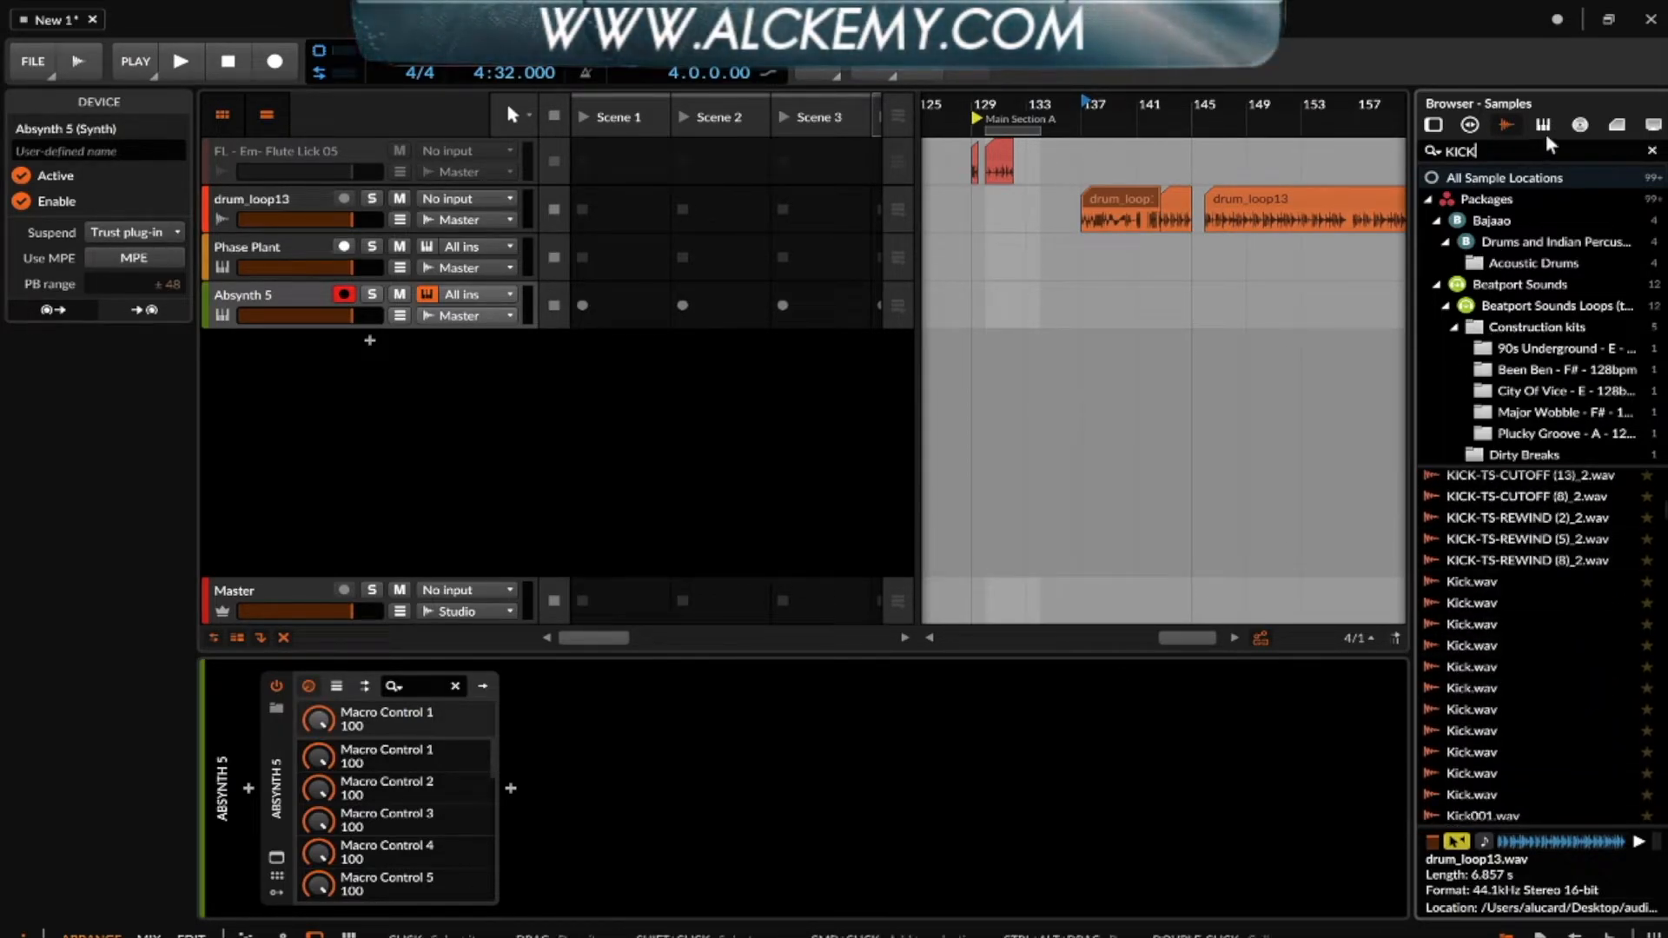
left_click_drag(1522, 150, 1306, 143)
key("BackSpace")
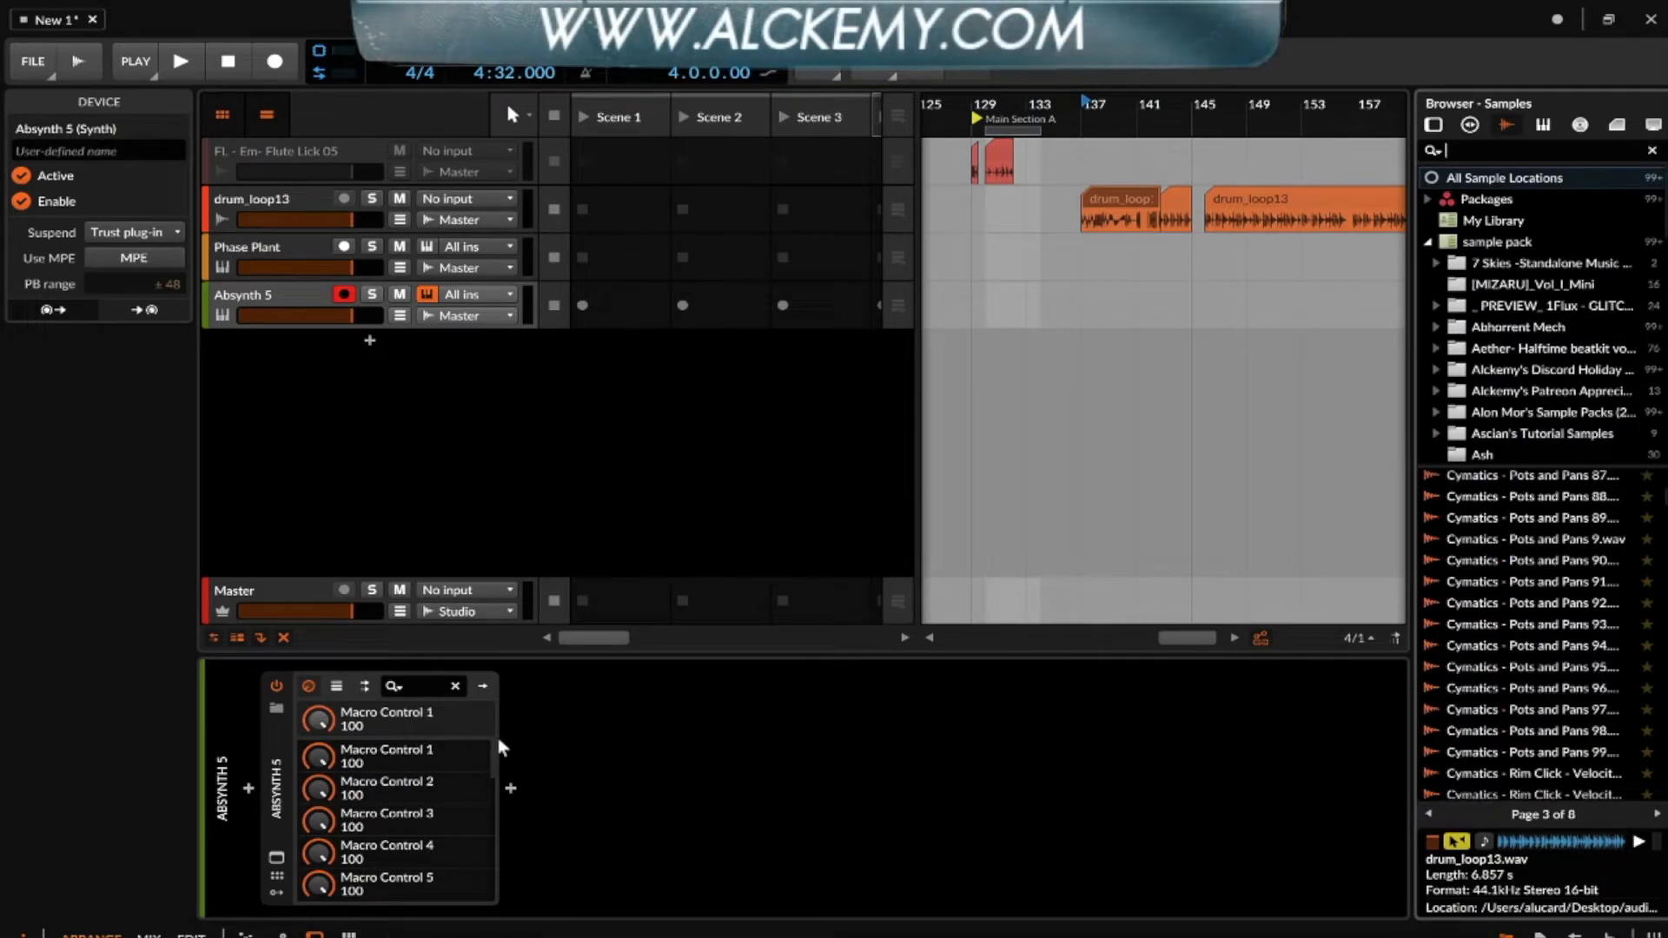
- Collapse the Absynth 5 device in the device chain and switch to the mixer view
left_click(278, 738)
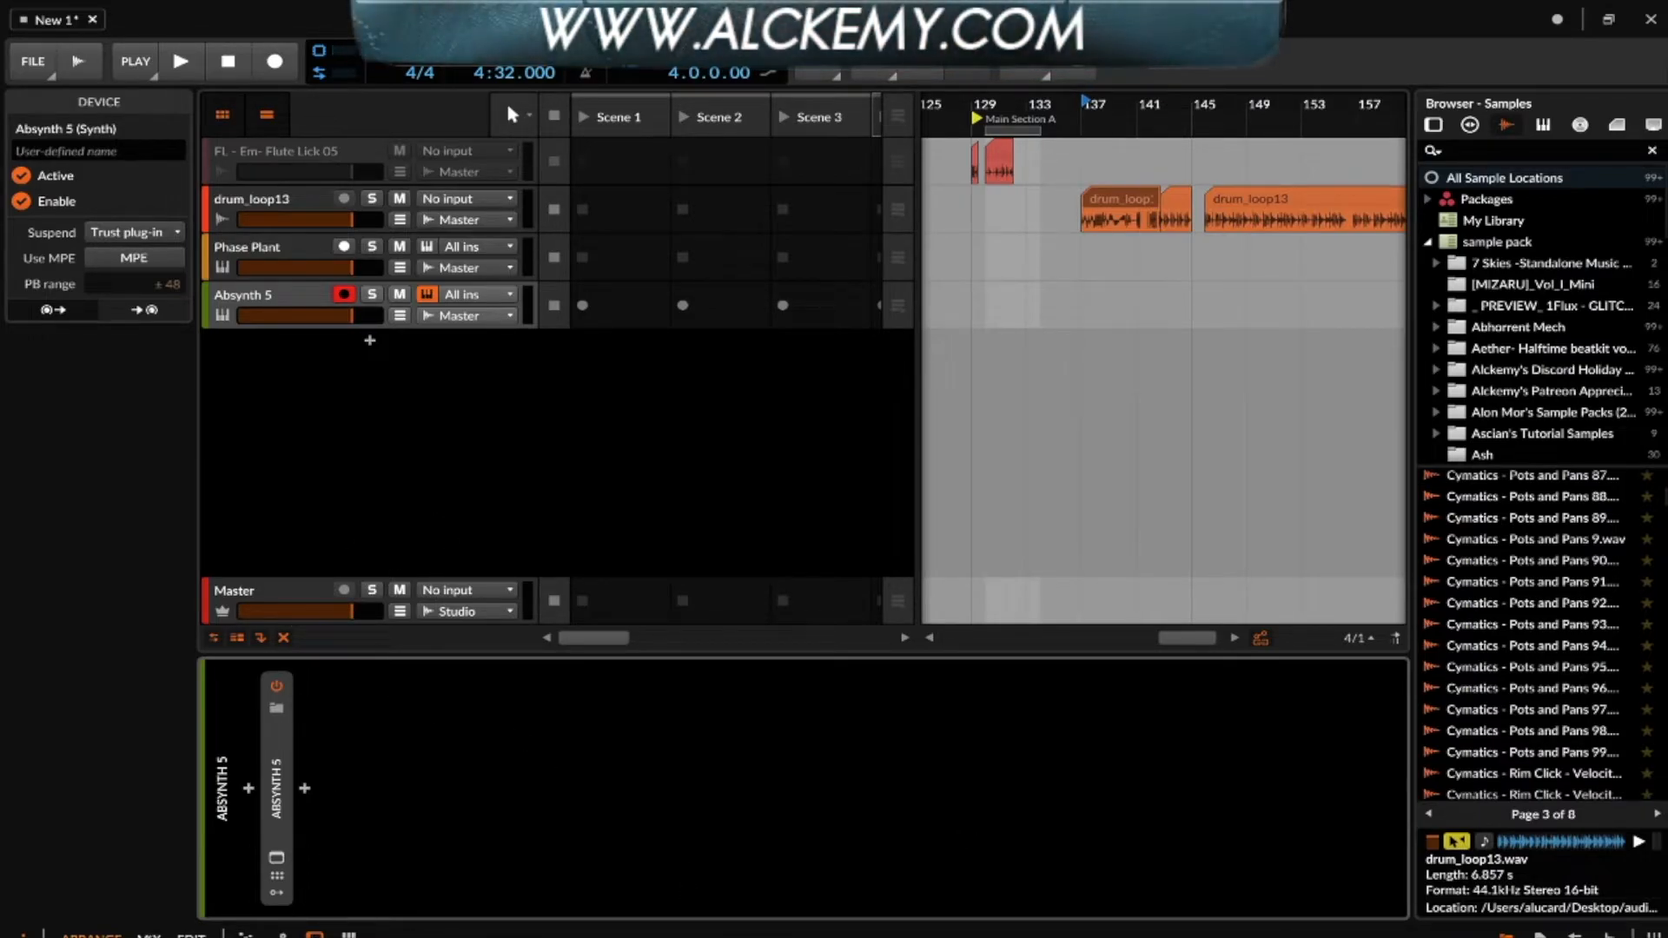
left_click(148, 936)
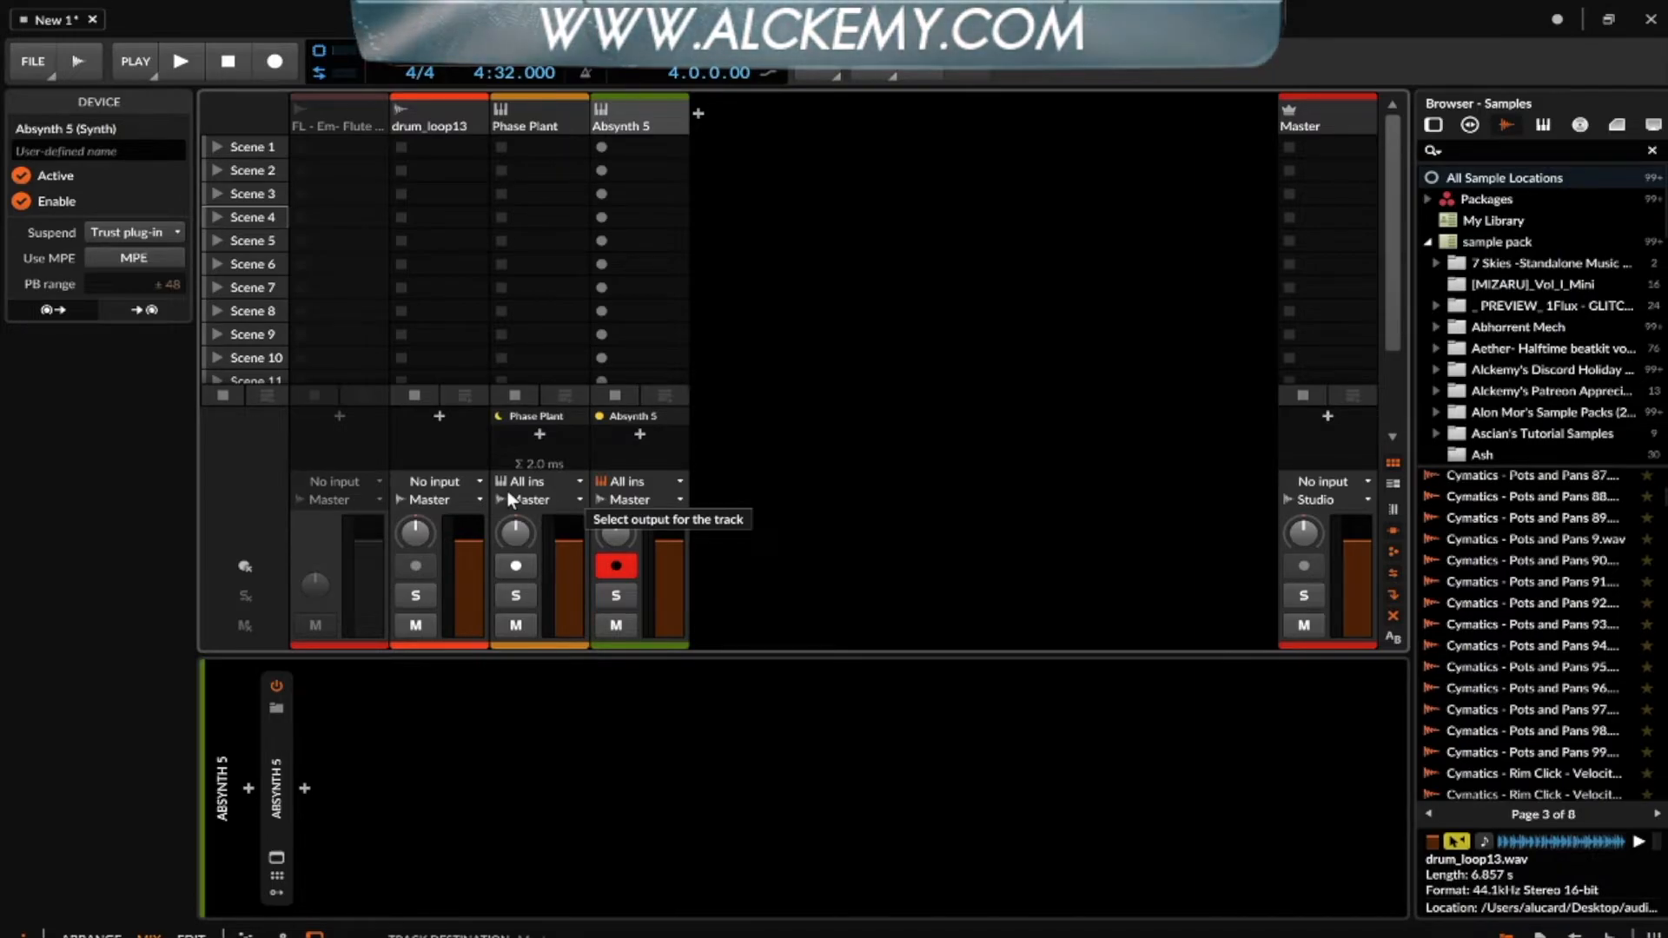
- Check the Phase Plant track's latency, return to the arrange view and expand the Absynth 5 device in the device chain
mouse_move(535, 458)
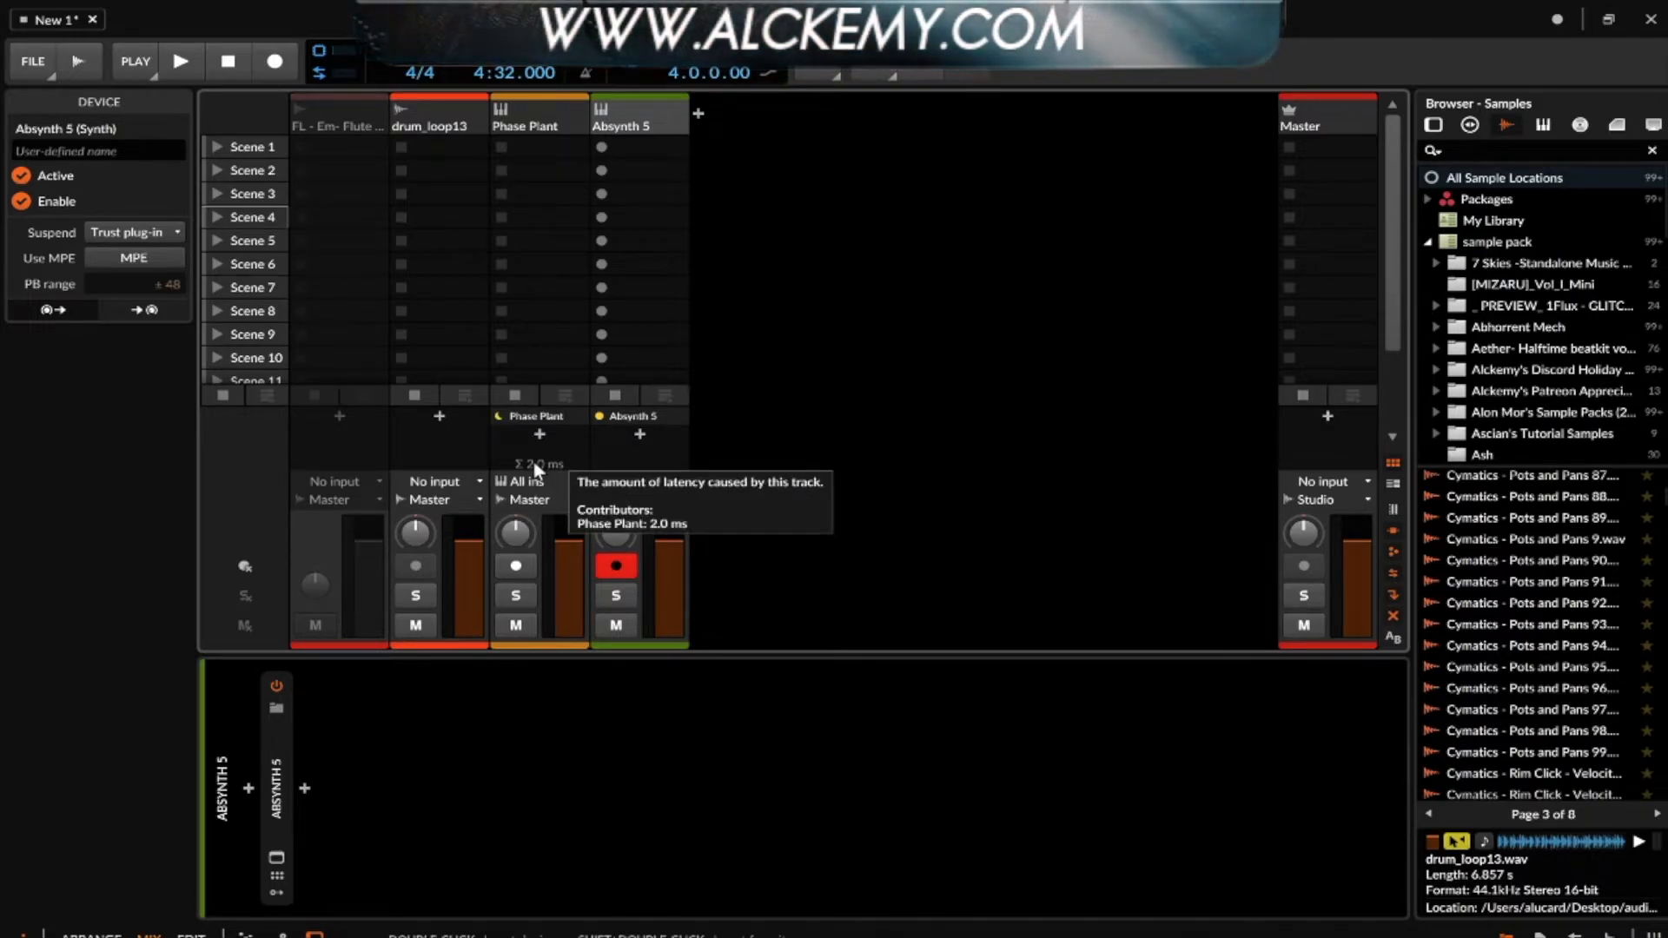
key("Tab")
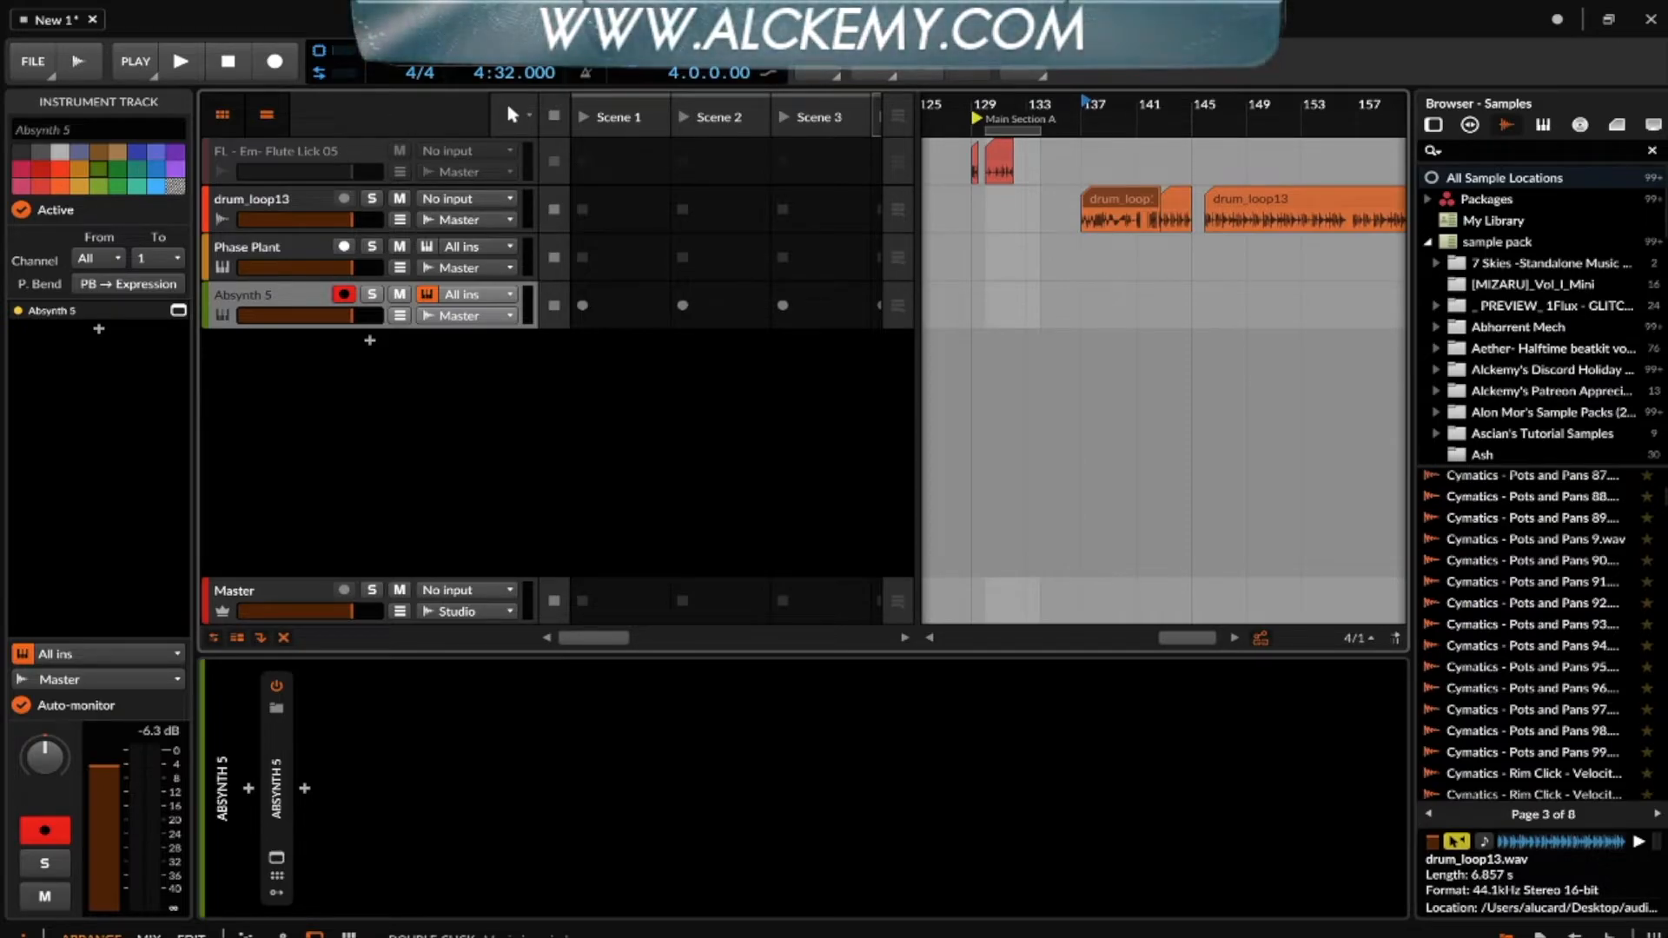
left_click(283, 713)
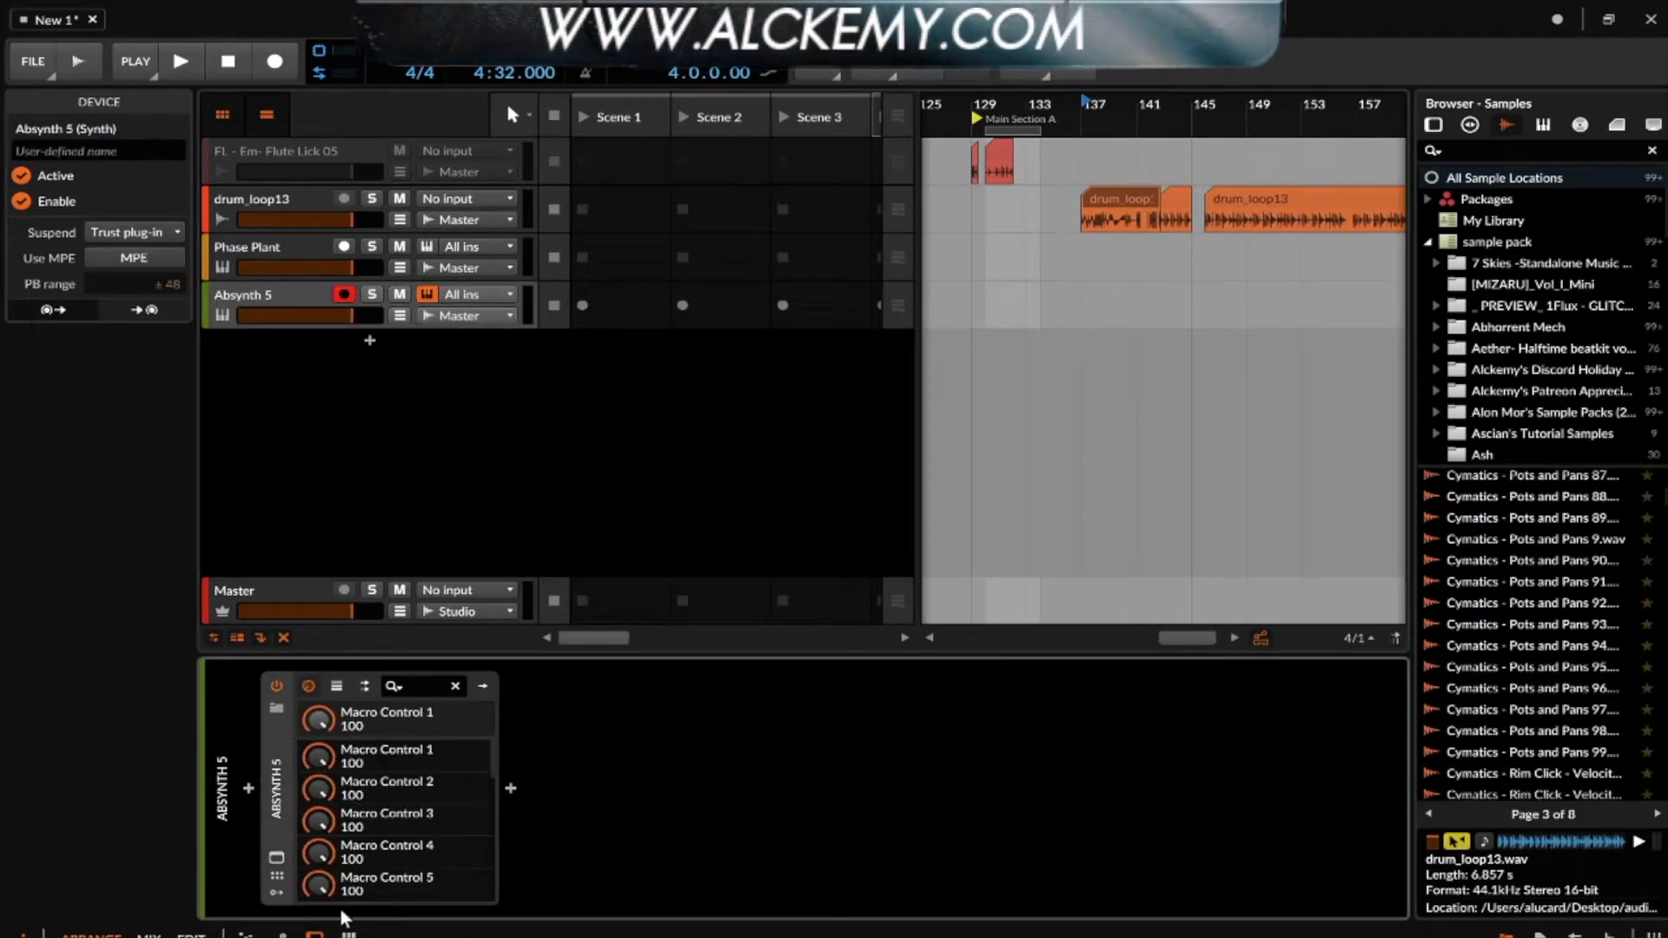
- Look through the modulators that can be inserted on Absynth 5, without adding one
left_click(312, 712)
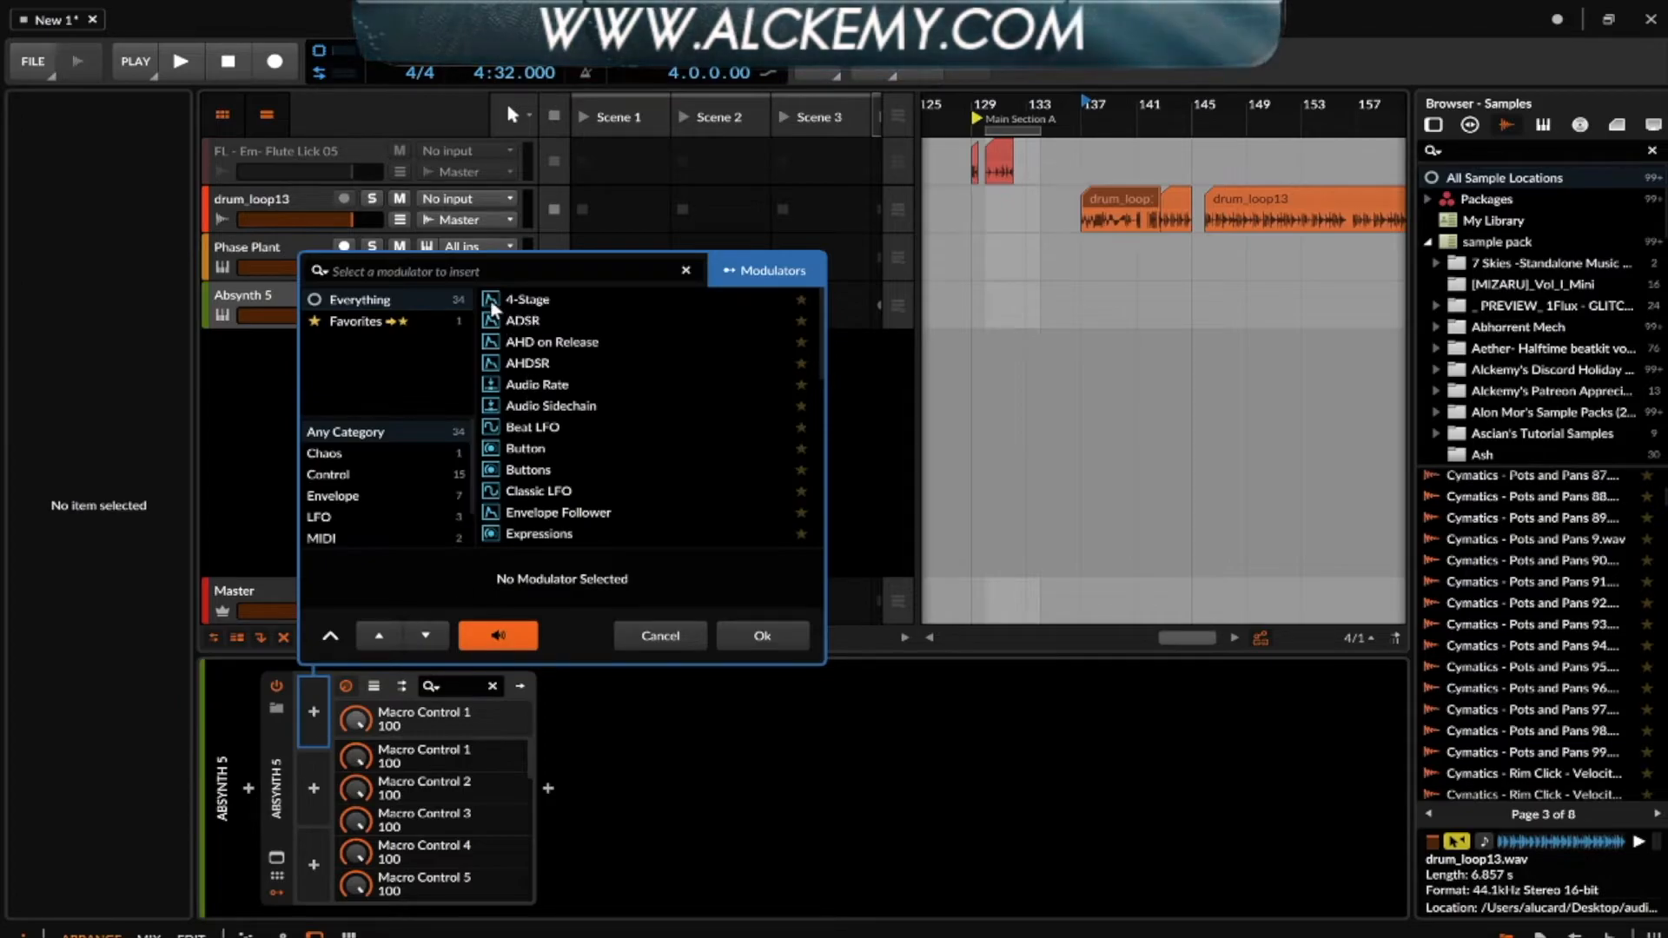
scroll(527, 361, "down", 5)
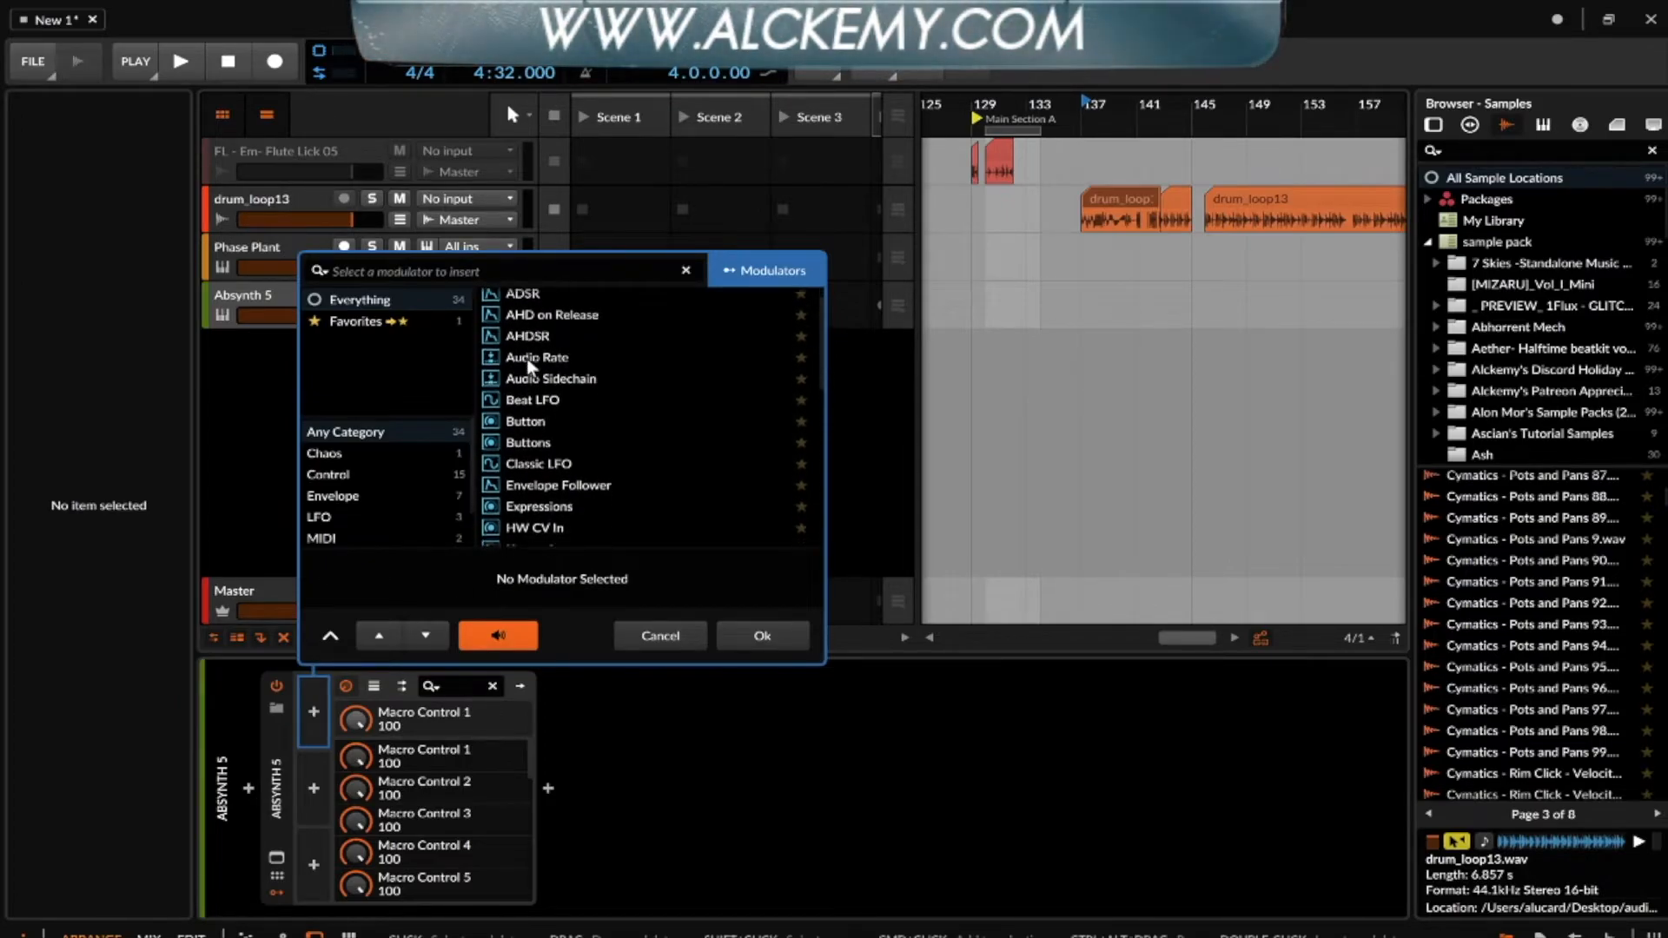
scroll(527, 358, "down", 4)
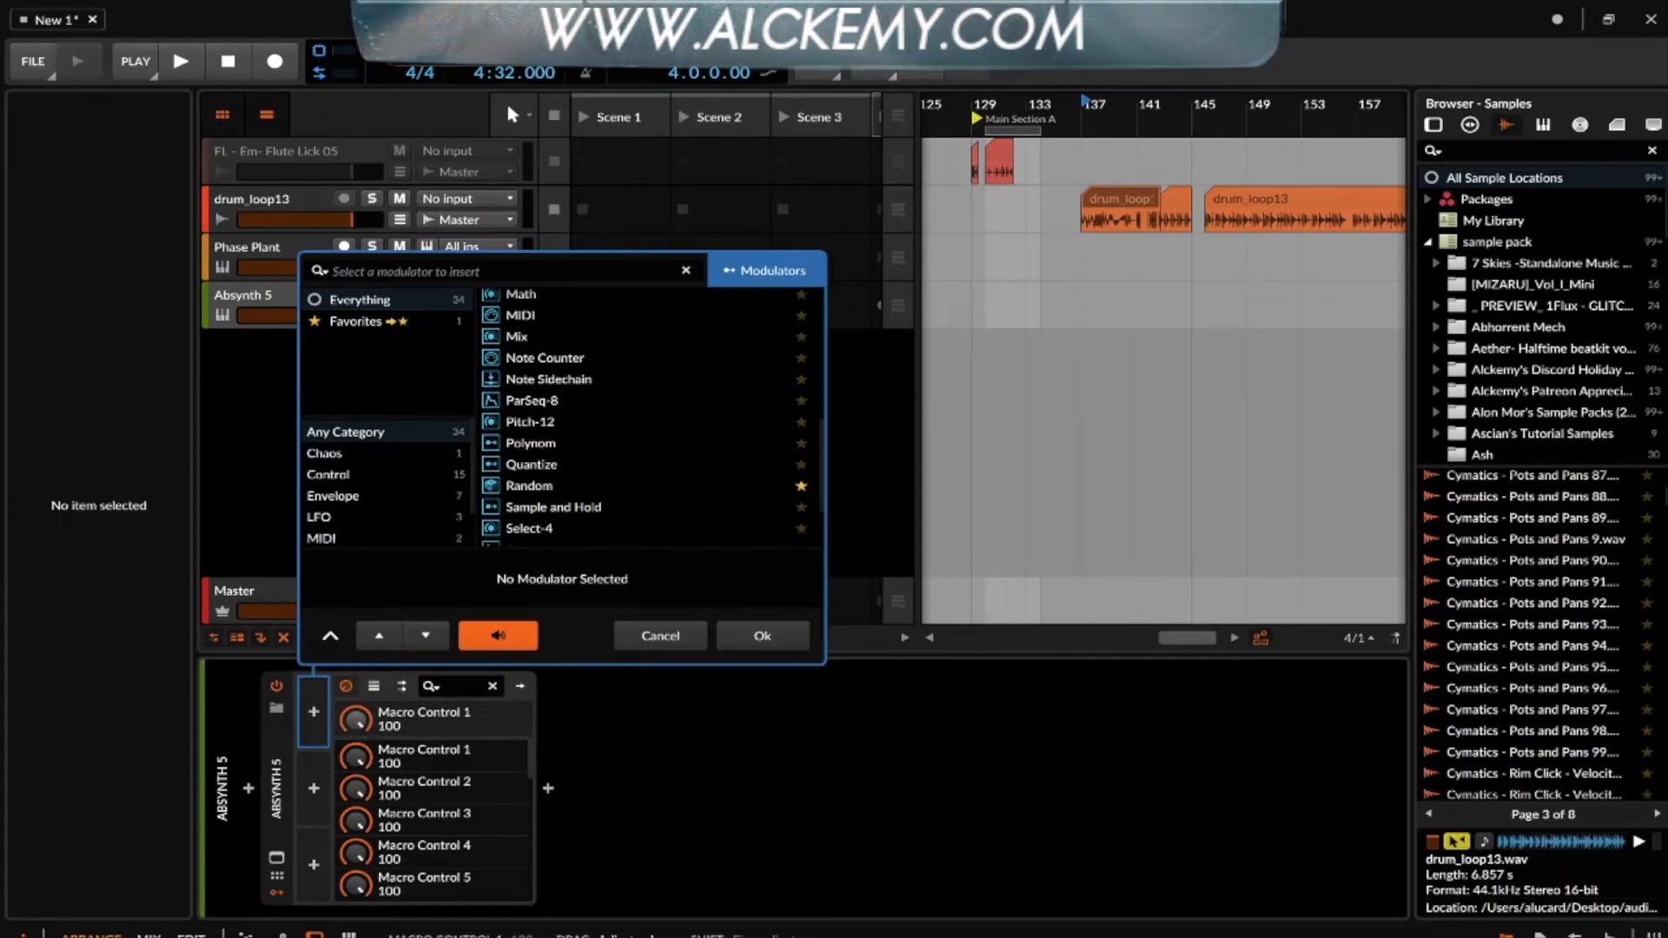
left_click(660, 634)
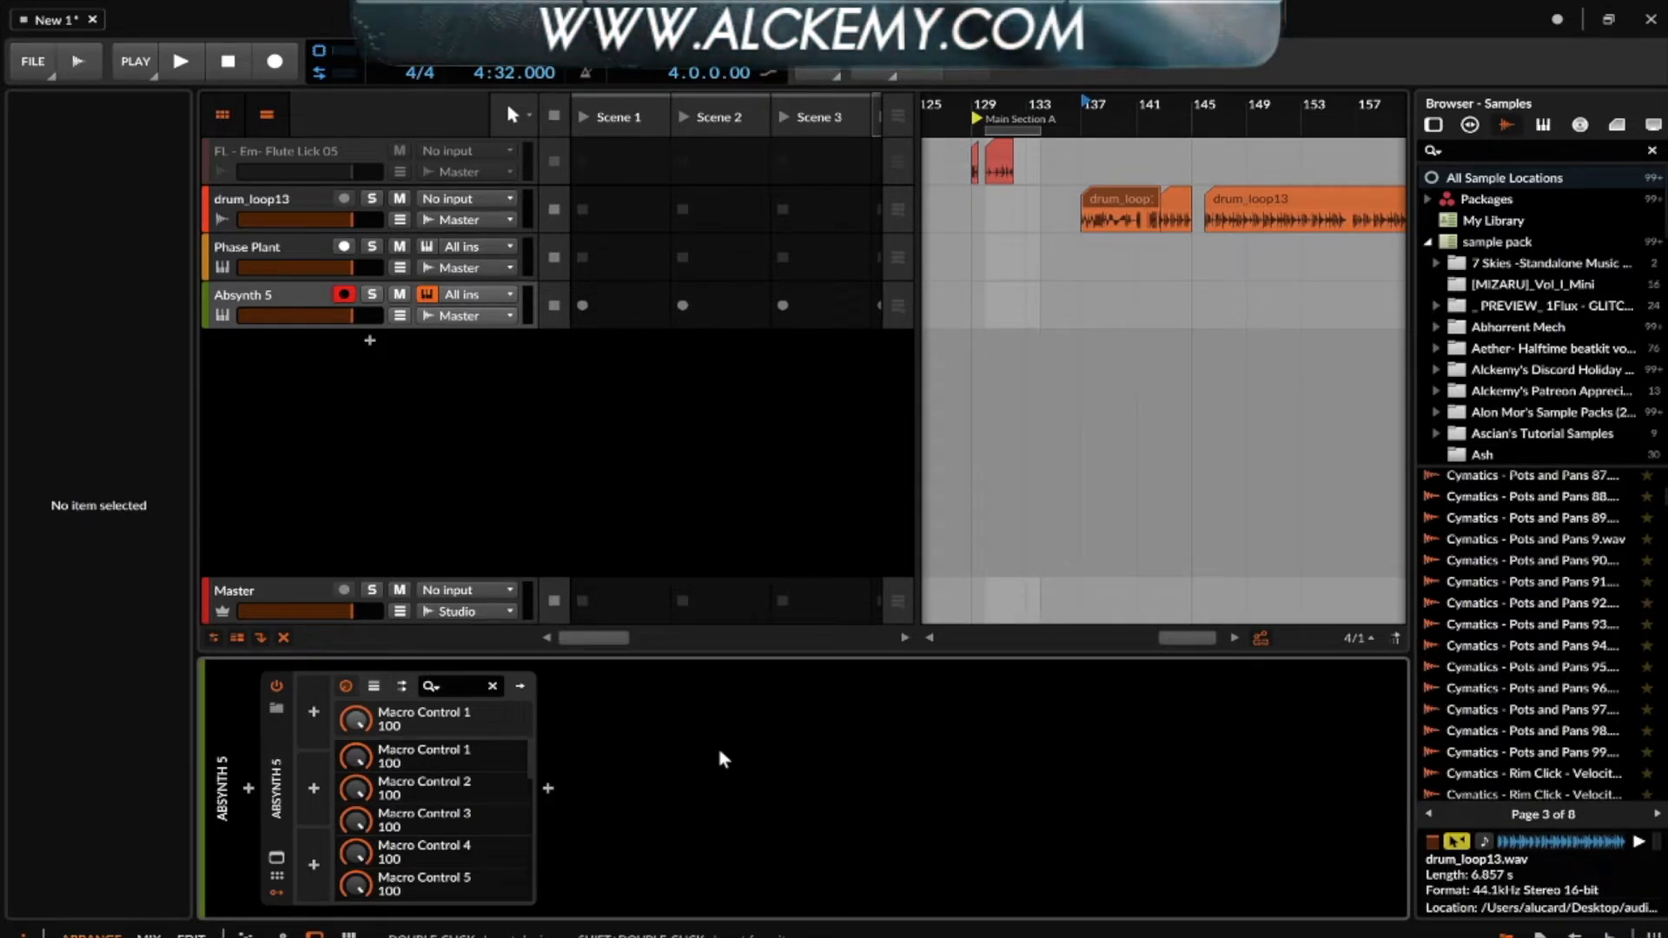
- Add a new instrument track below Absynth 5 and insert the Poly Grid instrument on it
left_click(305, 305)
key("ctrl+t")
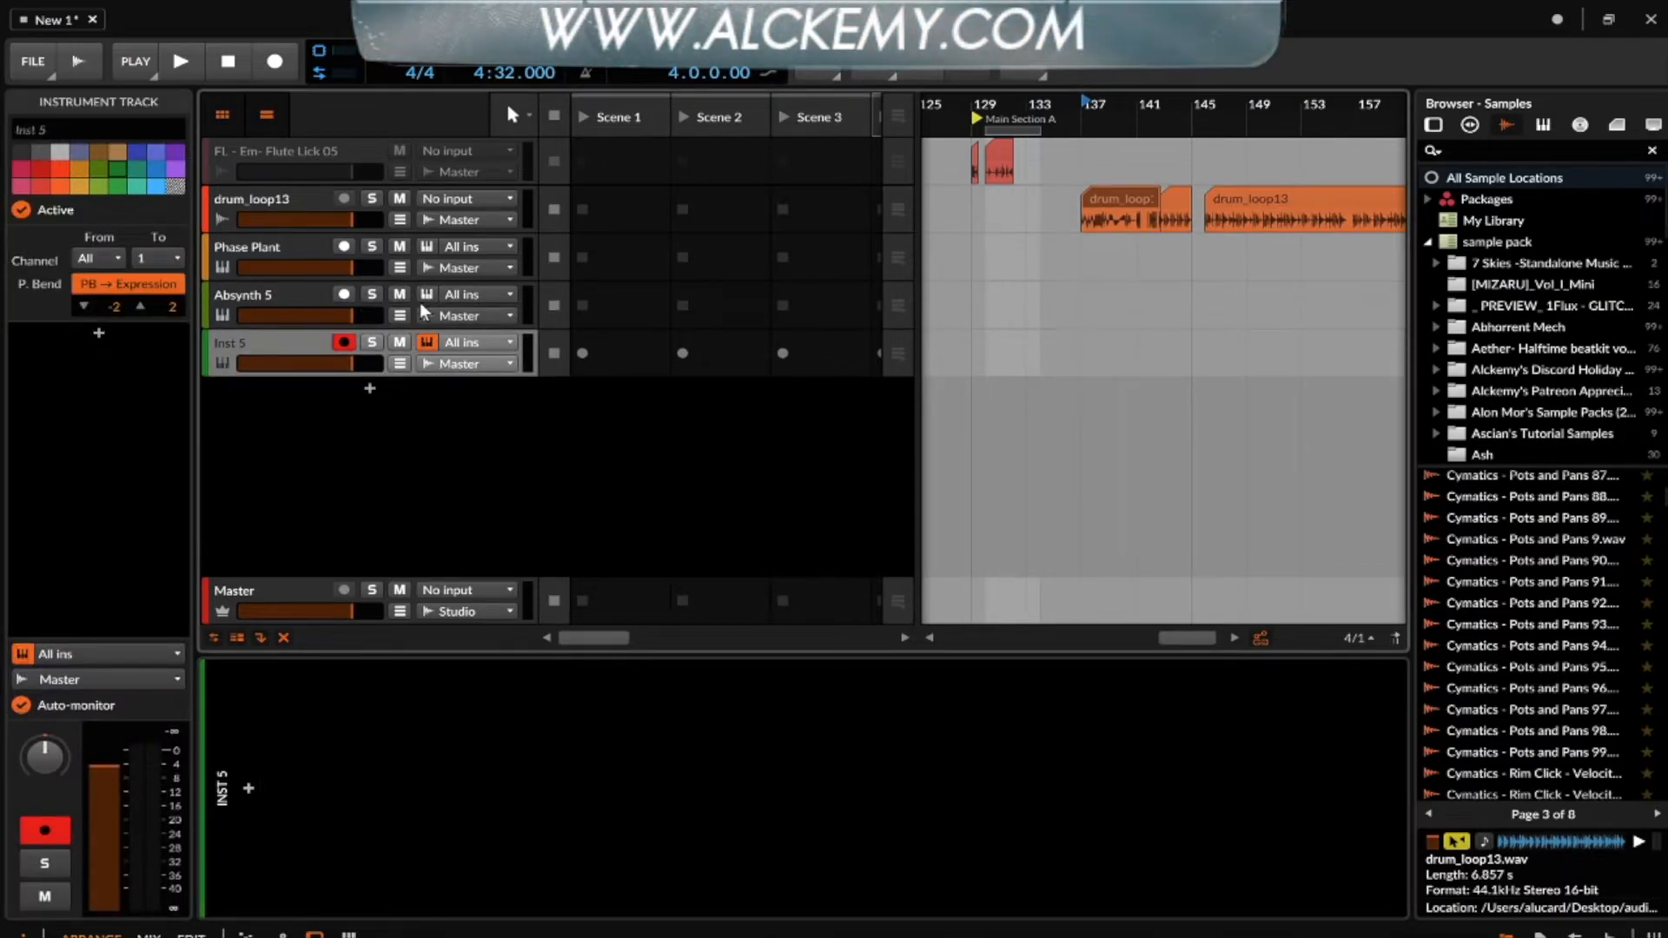
left_click(248, 788)
type("POLY")
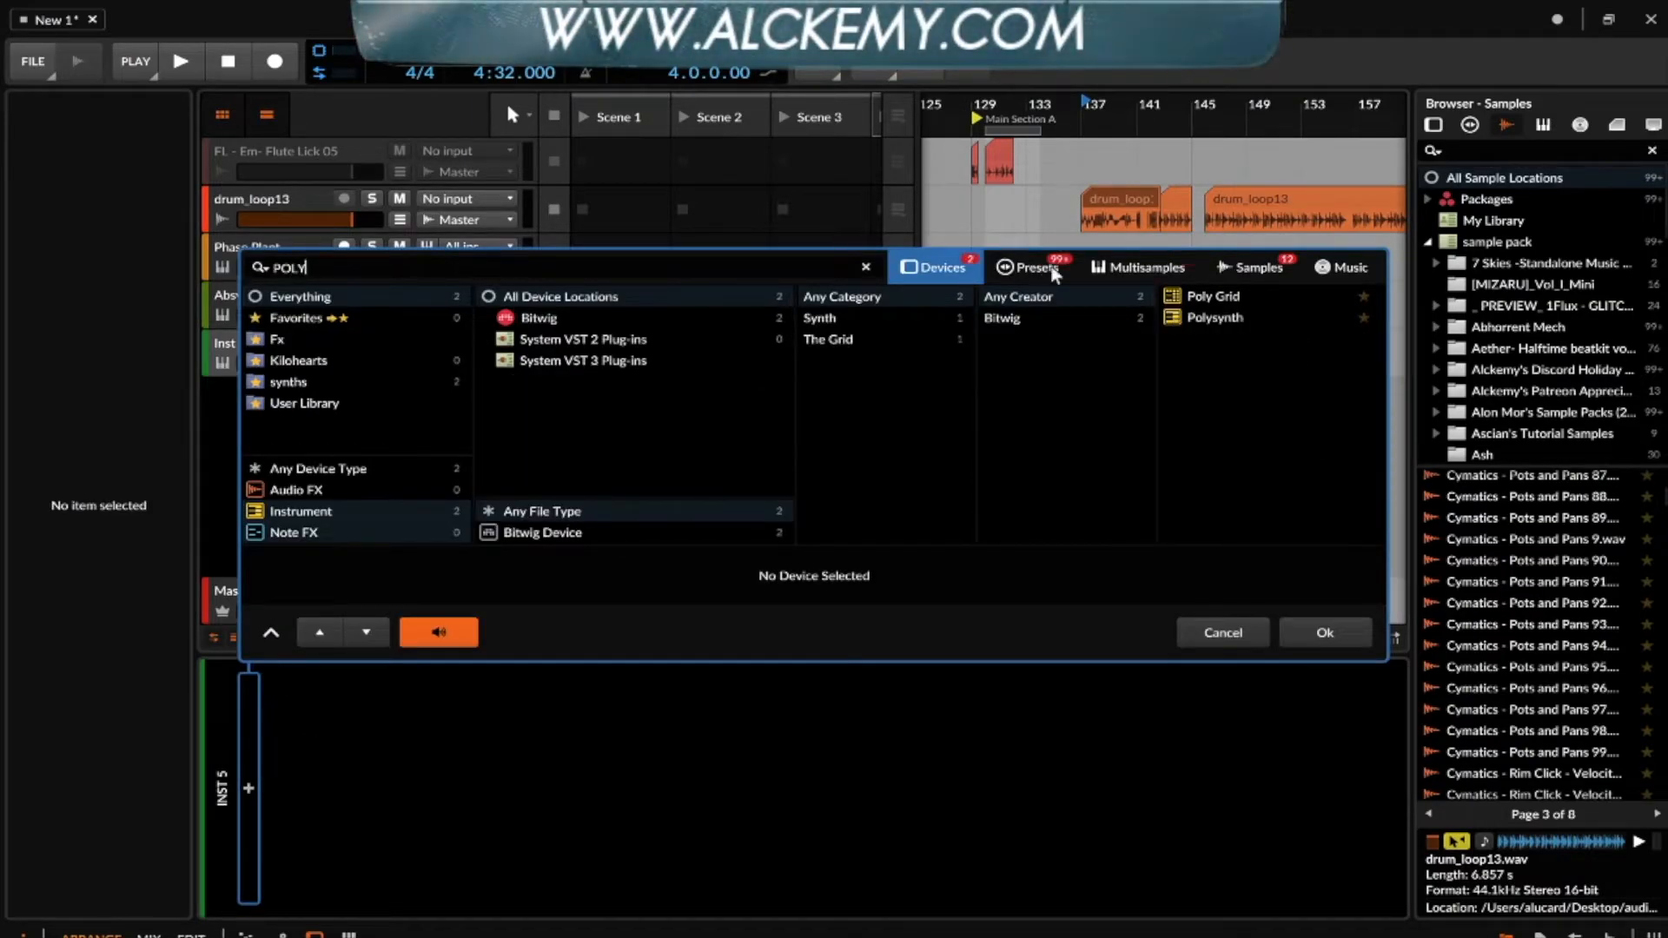
double_click(1234, 299)
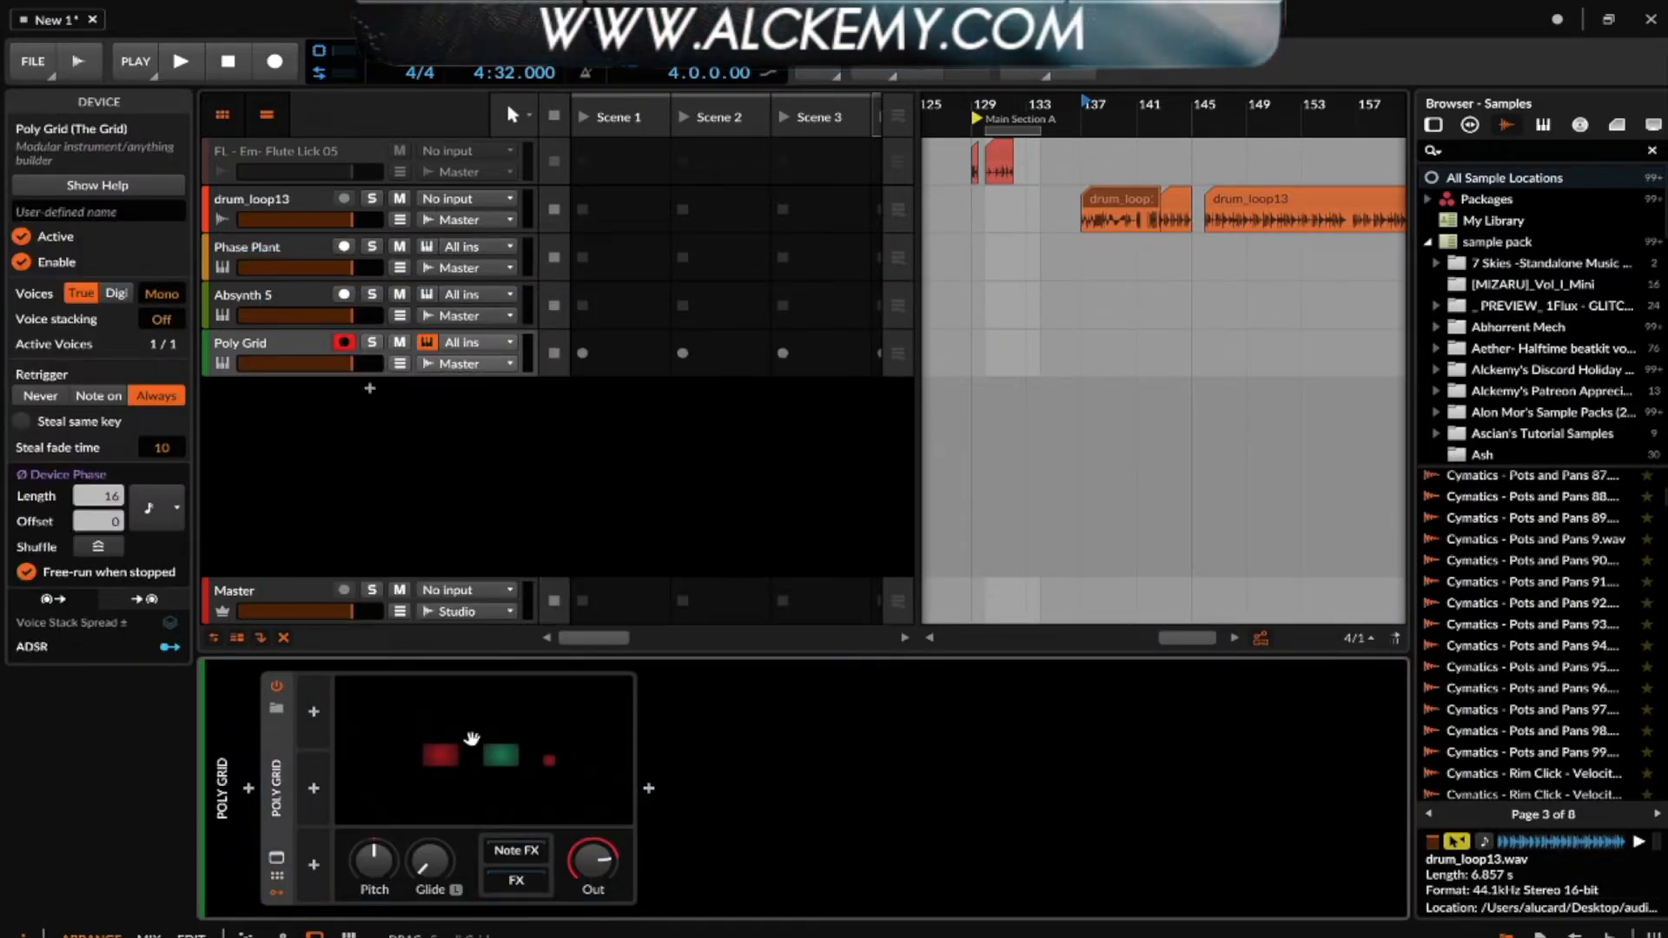
- Open the Poly Grid patch editor, examine its modules and the cables between them, and close the editor
double_click(469, 739)
scroll(651, 373, "down", 3)
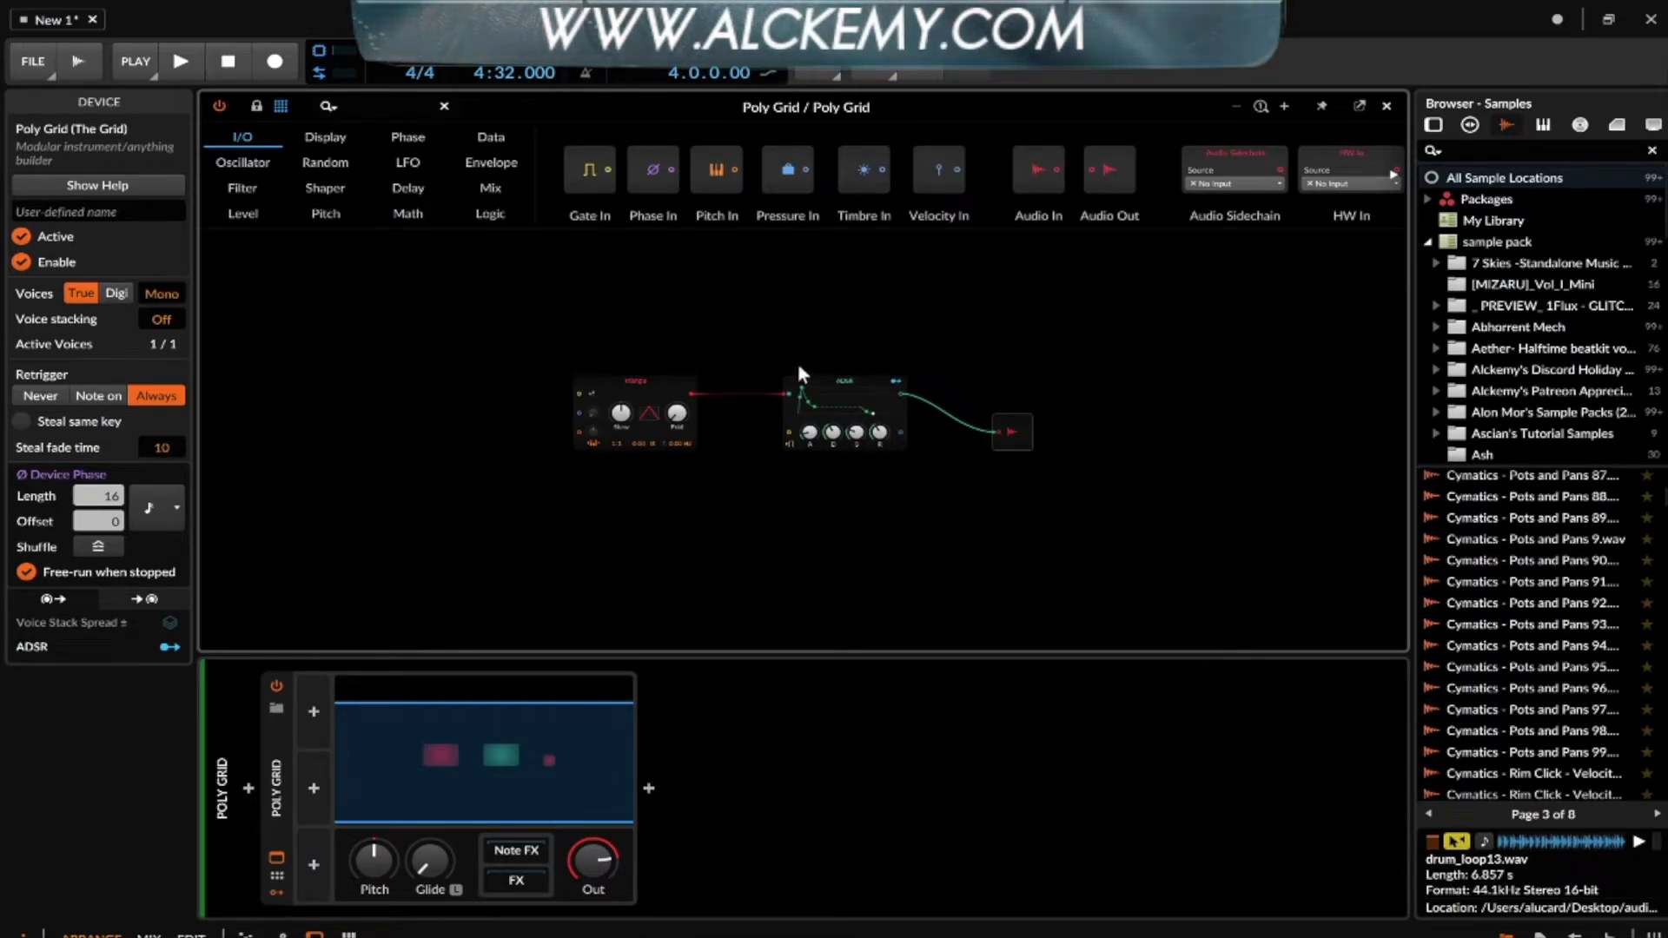
scroll(803, 373, "up", 5)
scroll(795, 345, "down", 5)
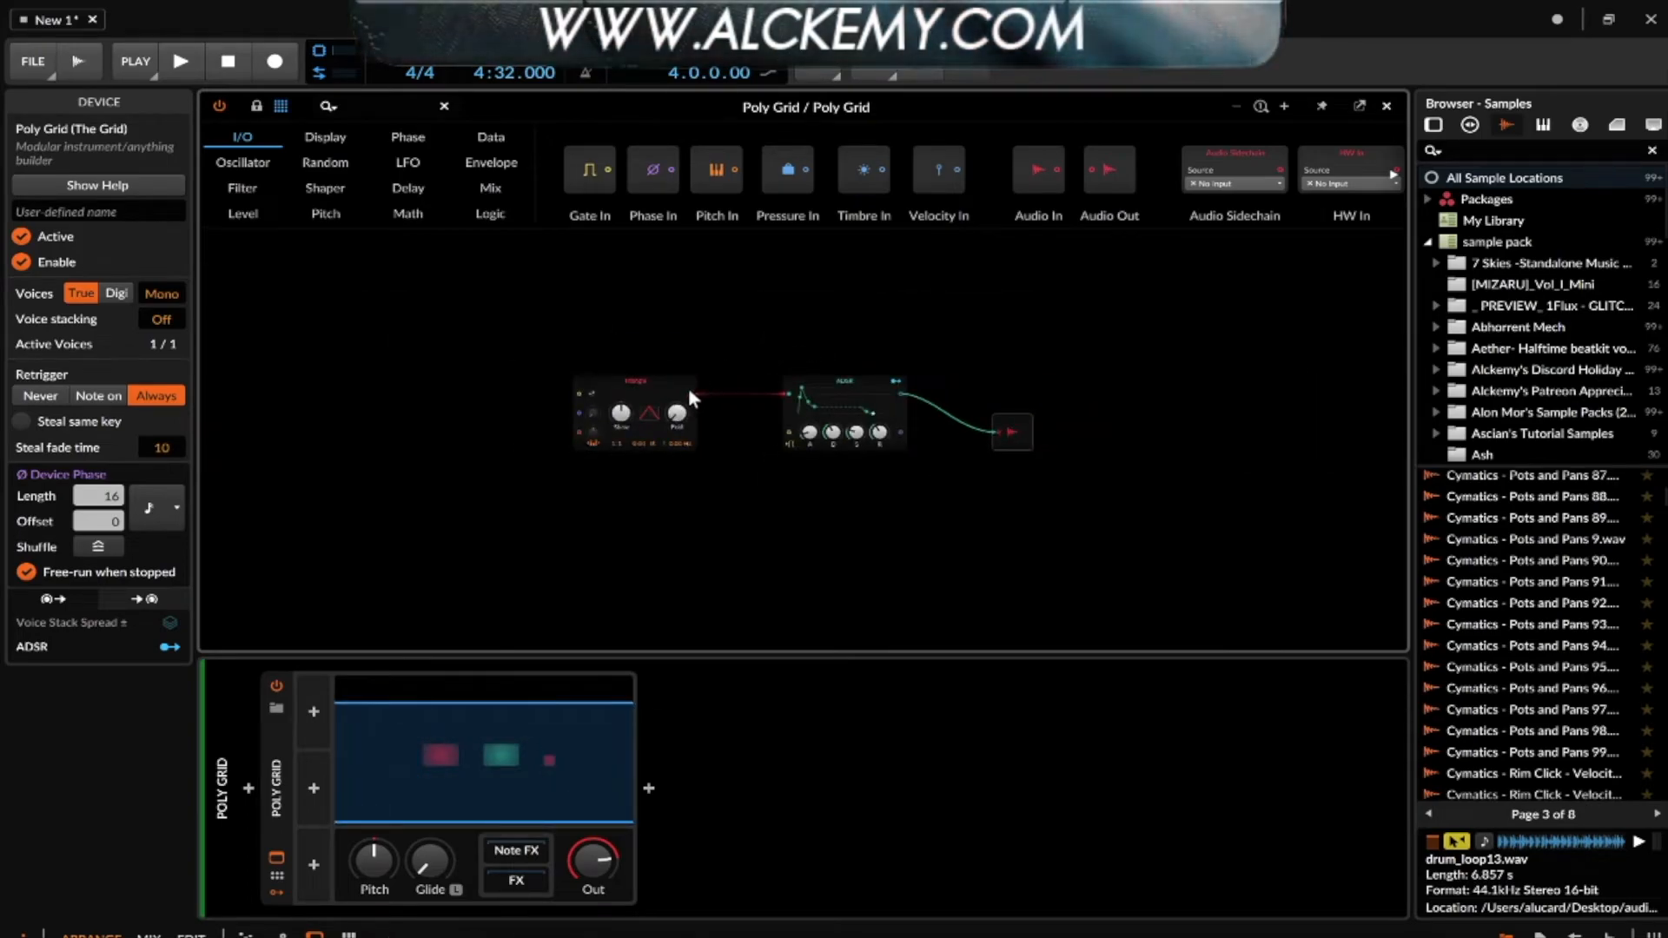
left_click_drag(764, 398, 786, 395)
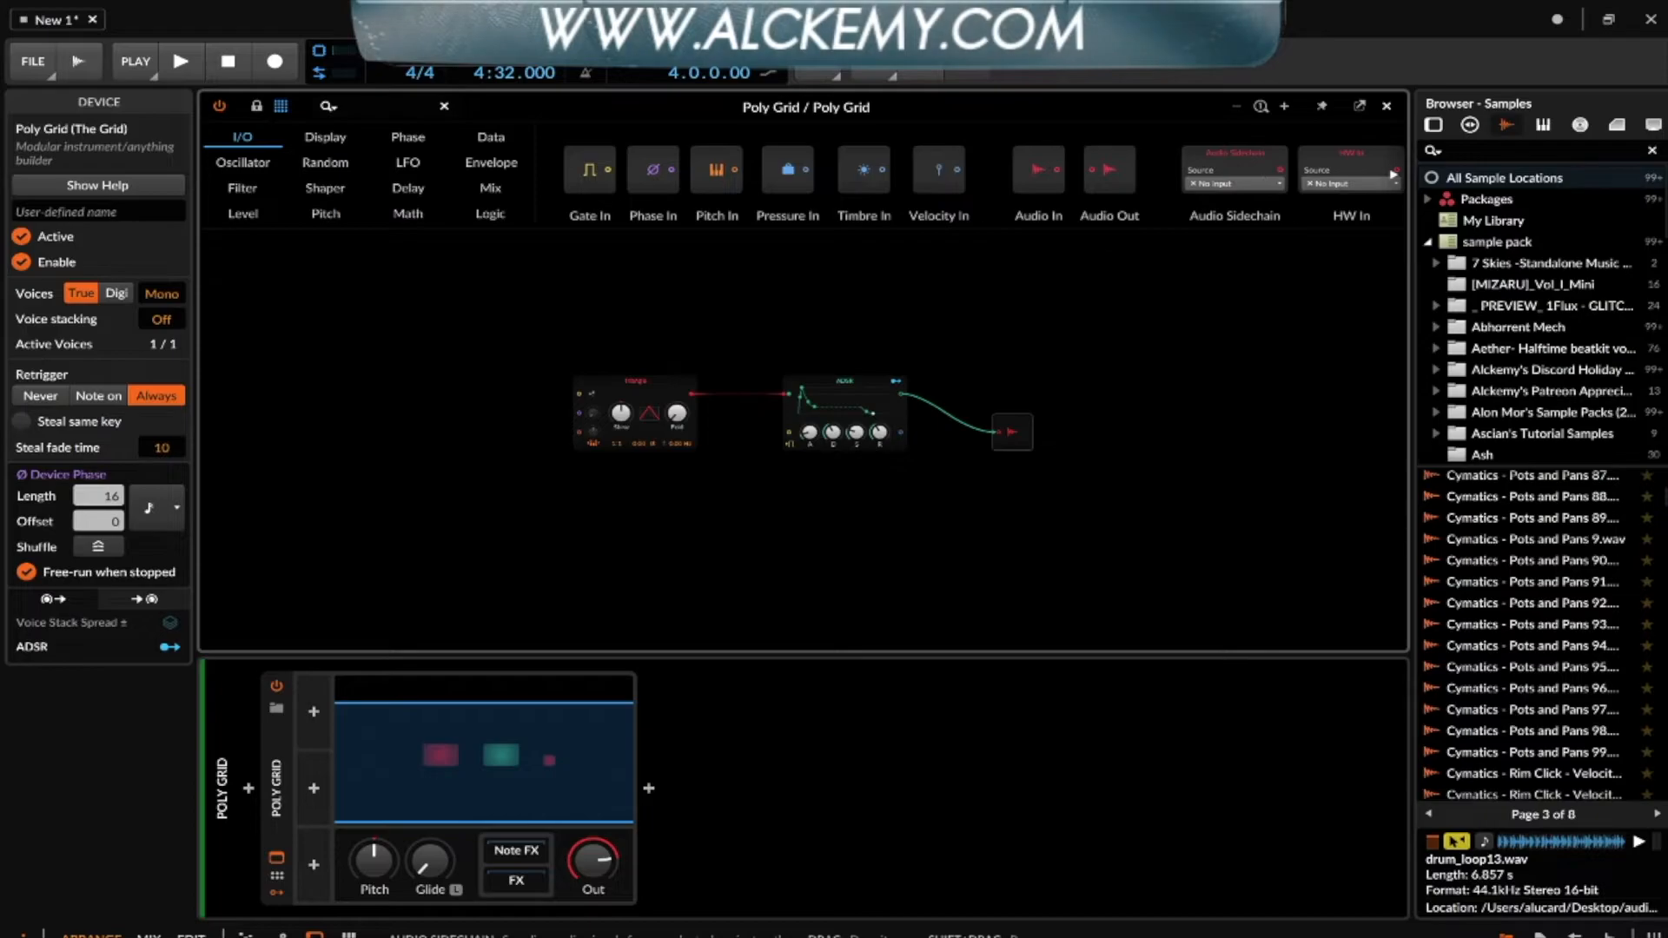
left_click(1388, 106)
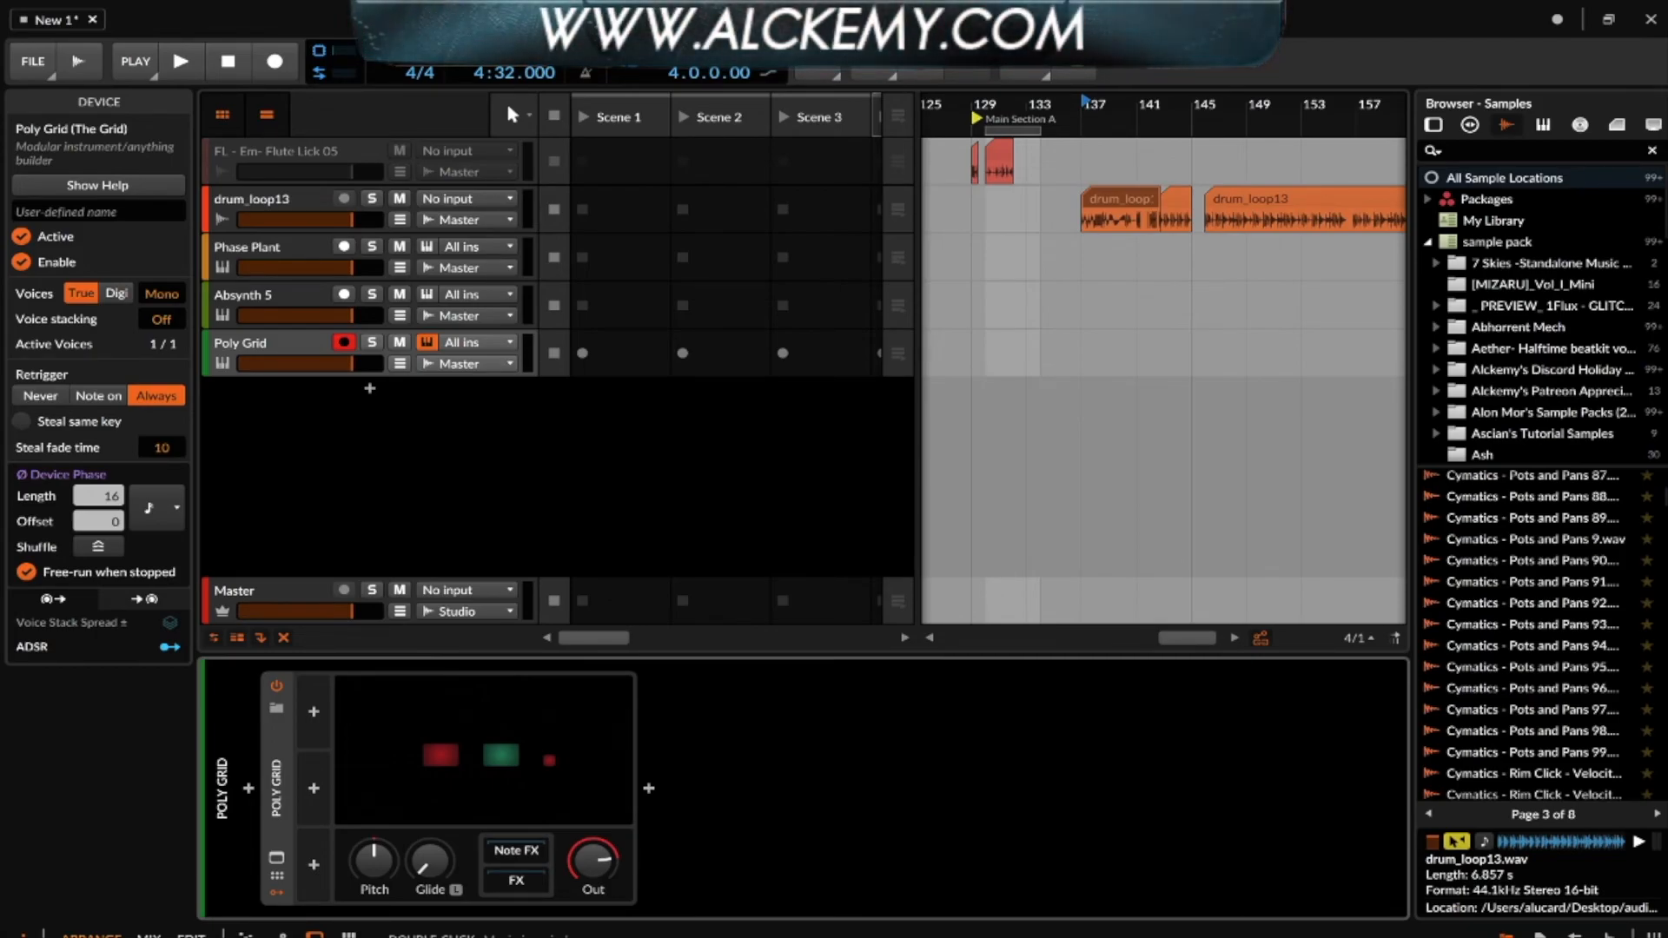
- Show the clip launcher alone, and switch to the arranger timeline alone with the launcher hidden
scroll(1260, 219, "down", 5)
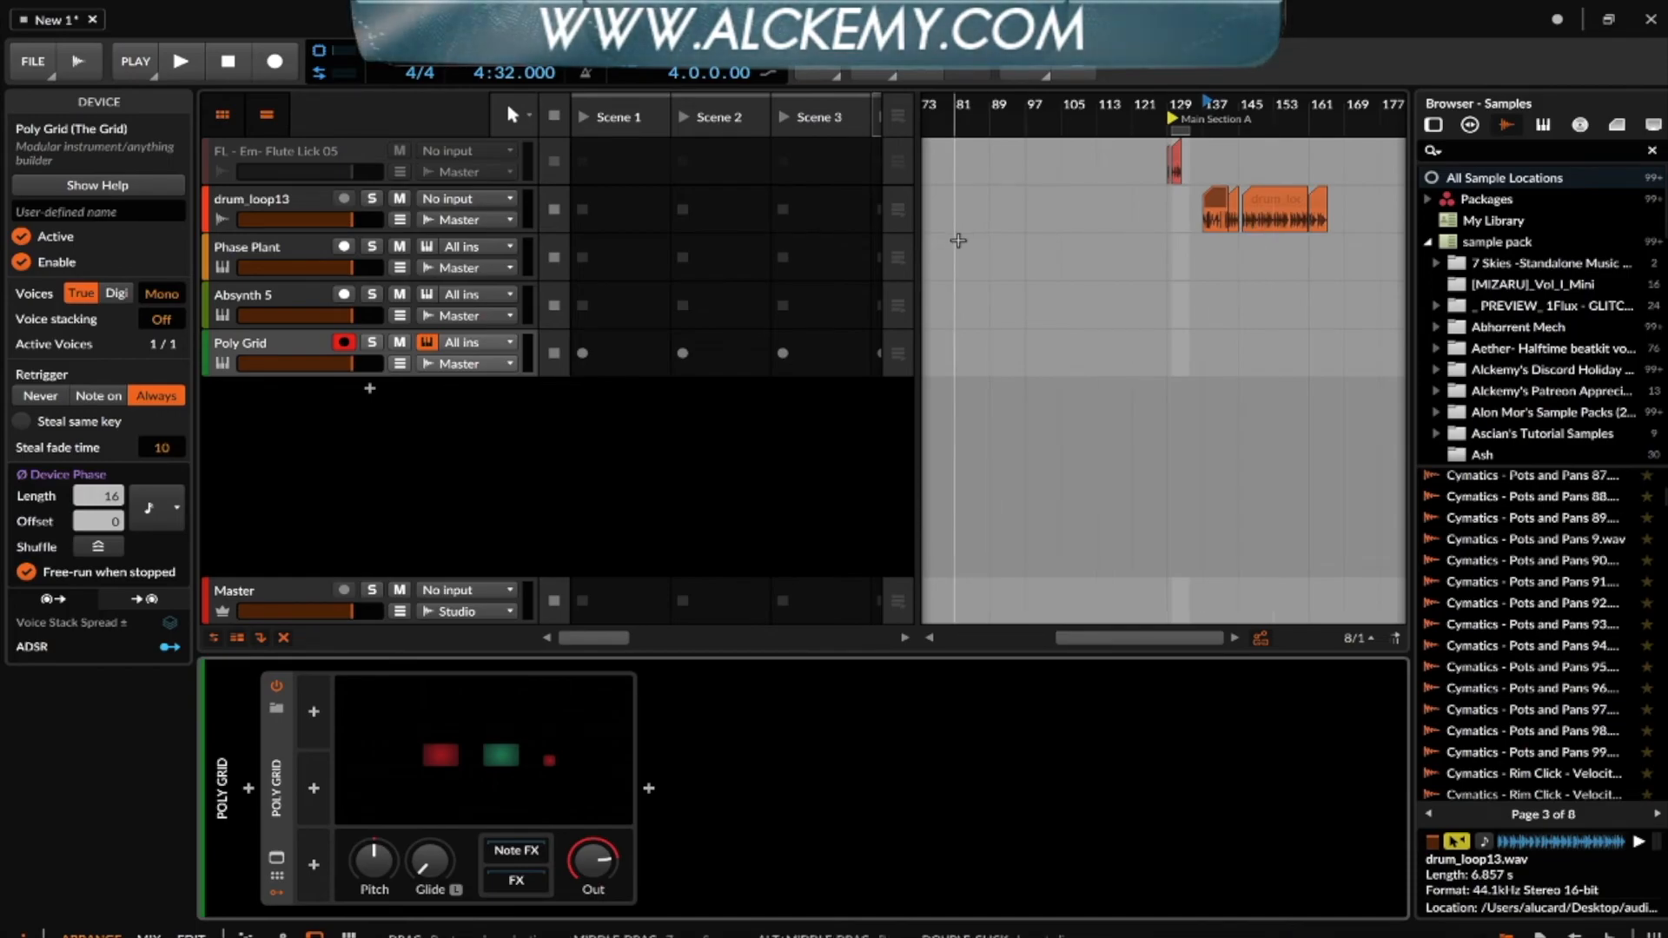
left_click(267, 113)
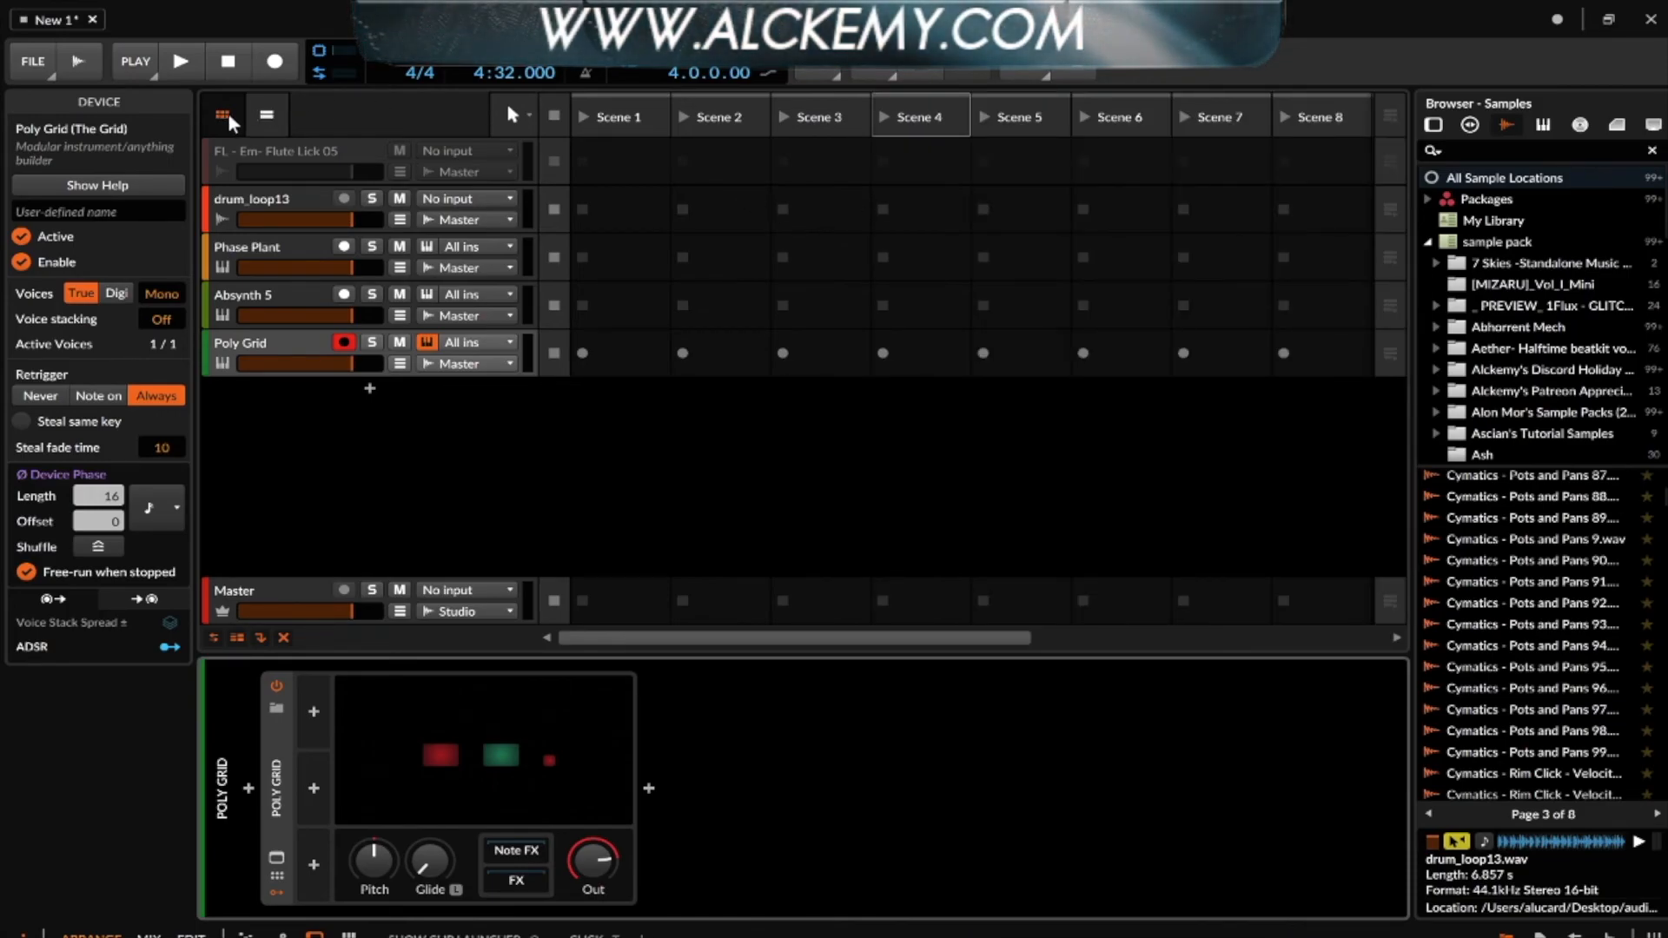
left_click(231, 112)
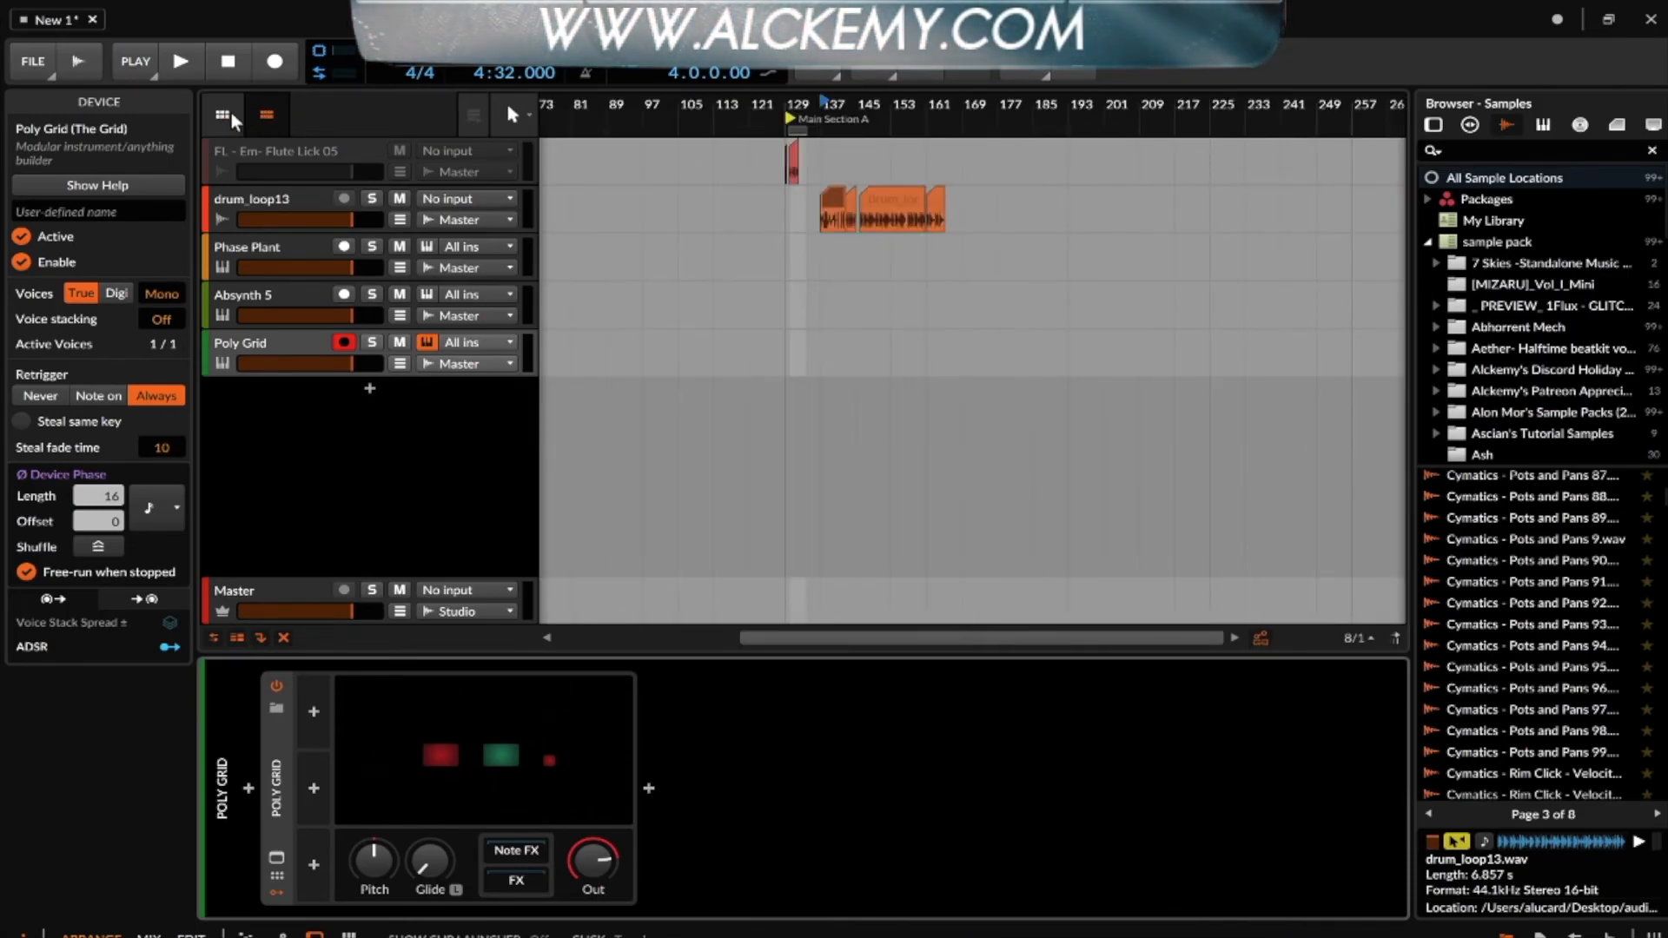